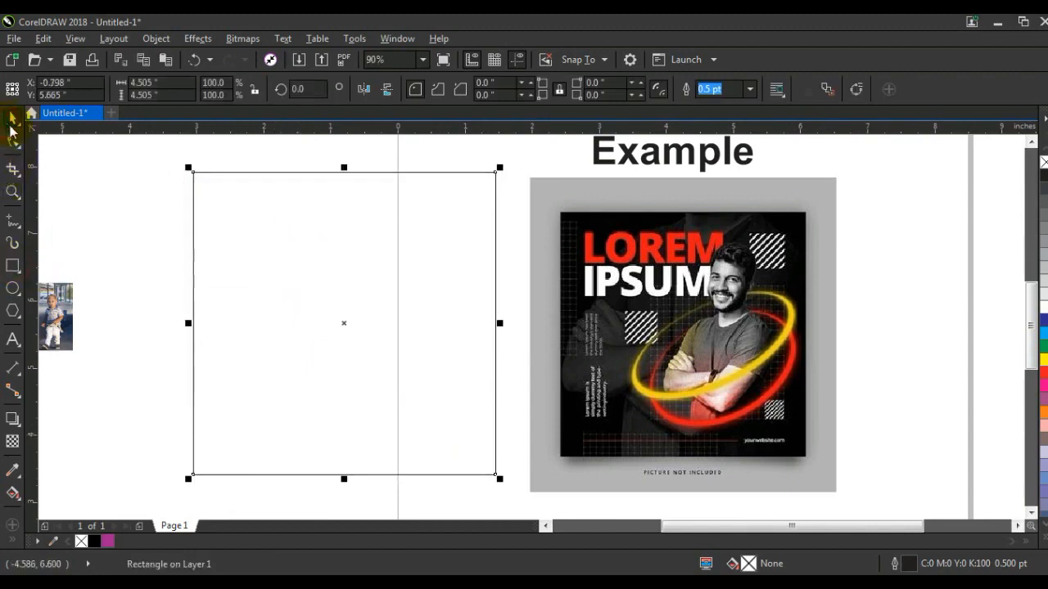
# Fill the square beside the example poster with black
pyautogui.click(95, 541)
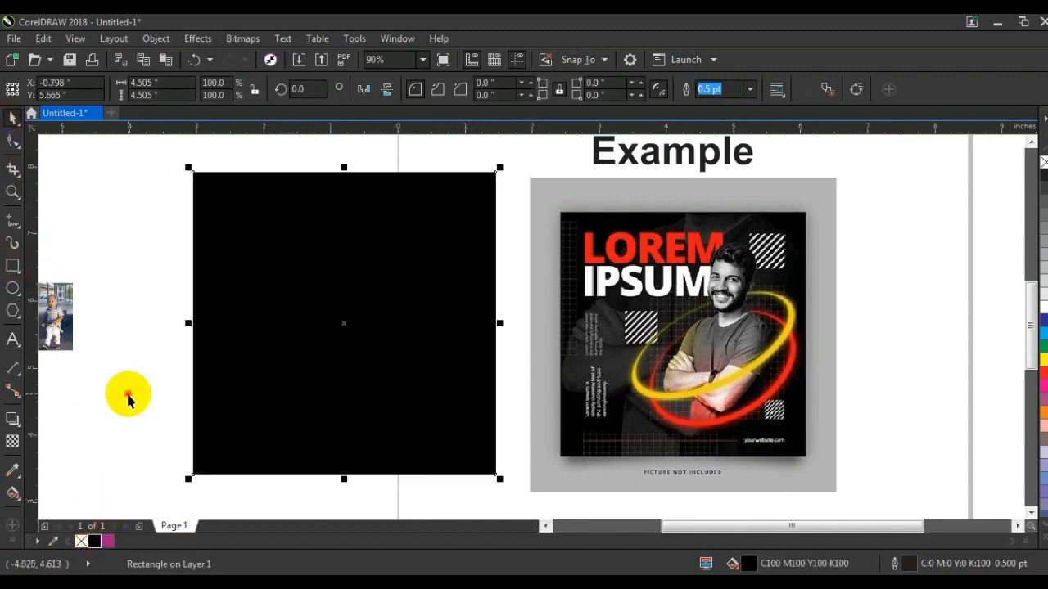
pyautogui.click(126, 390)
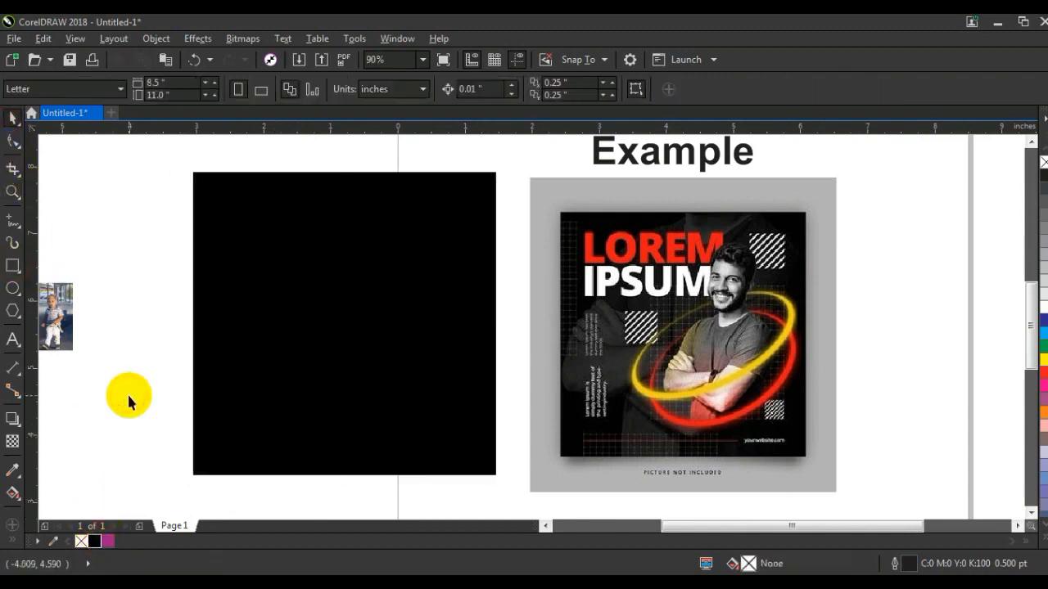
# Draw two freehand curves, about 5.9 × 2.0 in and 5.8 × 1.6 in, looping around the example poster to mark it
pyautogui.click(13, 215)
pyautogui.moveTo(798, 310)
pyautogui.mouseDown()
pyautogui.moveTo(904, 203)
pyautogui.moveTo(851, 175)
pyautogui.moveTo(513, 194)
pyautogui.mouseUp()
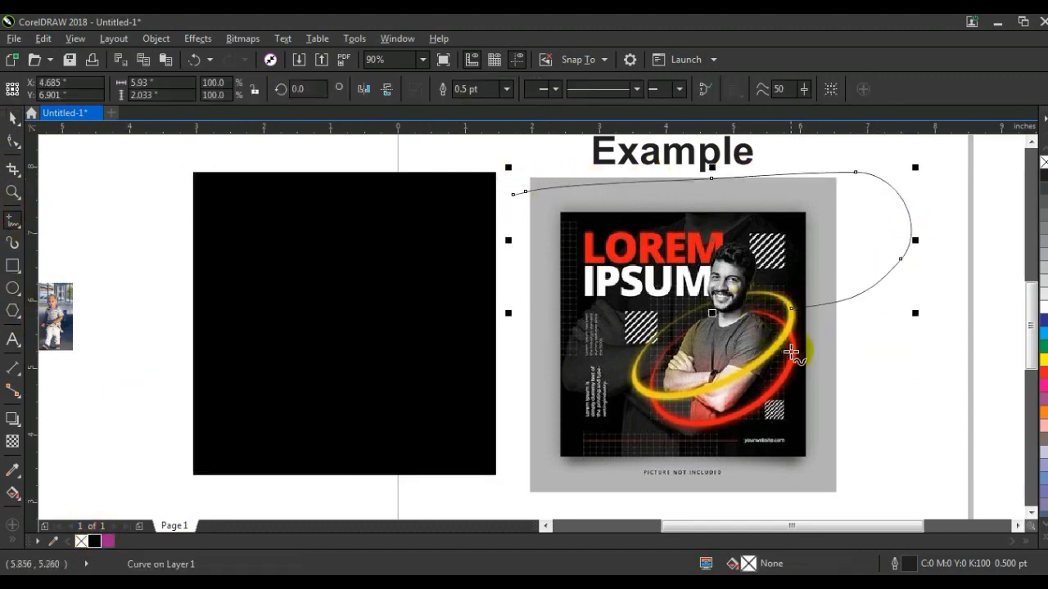
pyautogui.moveTo(805, 352)
pyautogui.mouseDown()
pyautogui.moveTo(845, 420)
pyautogui.moveTo(657, 457)
pyautogui.moveTo(514, 448)
pyautogui.moveTo(490, 425)
pyautogui.moveTo(525, 415)
pyautogui.moveTo(510, 393)
pyautogui.mouseUp()
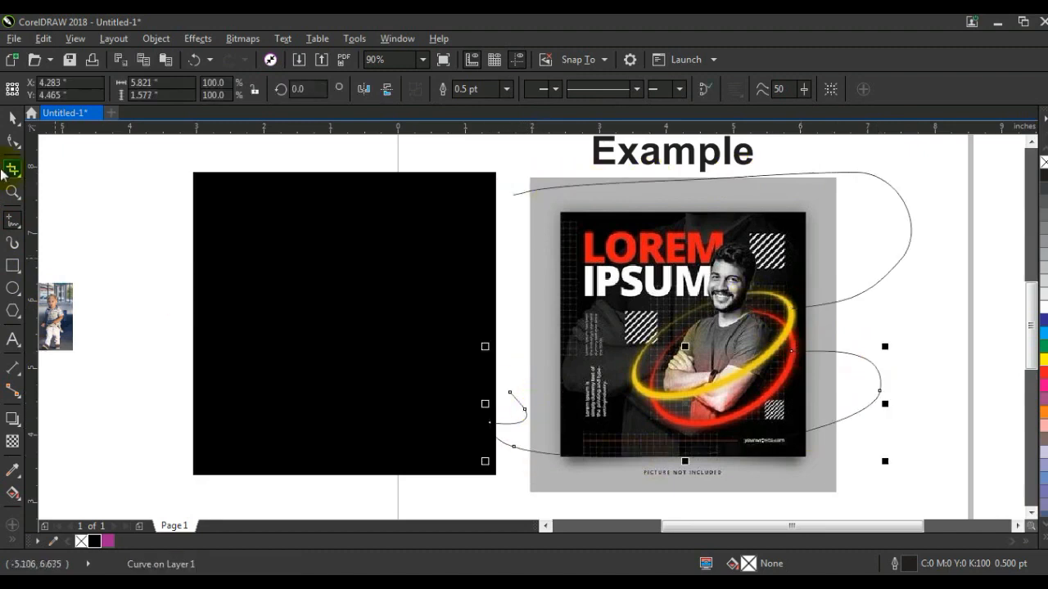
pyautogui.click(11, 120)
pyautogui.click(164, 274)
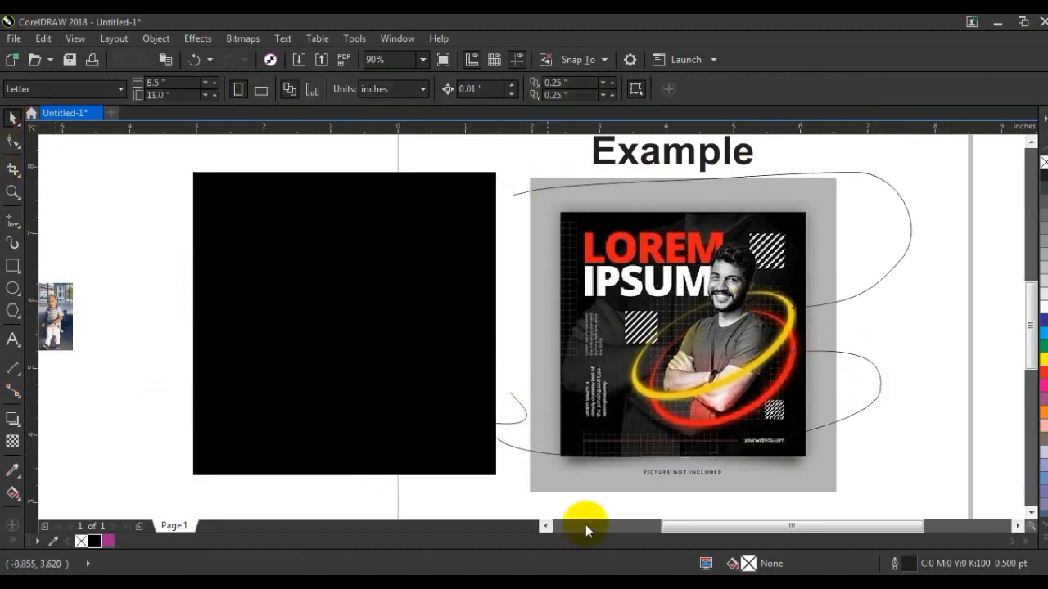
# Draw a circle about 3.19 in across on the black square and give it a white outline
pyautogui.click(545, 526)
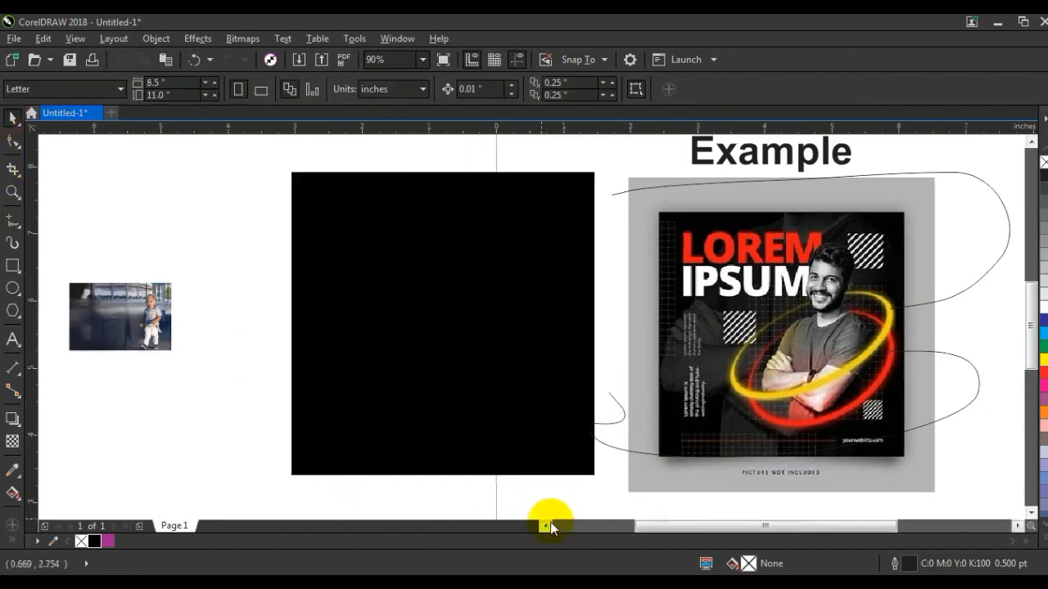
pyautogui.click(545, 526)
pyautogui.click(293, 427)
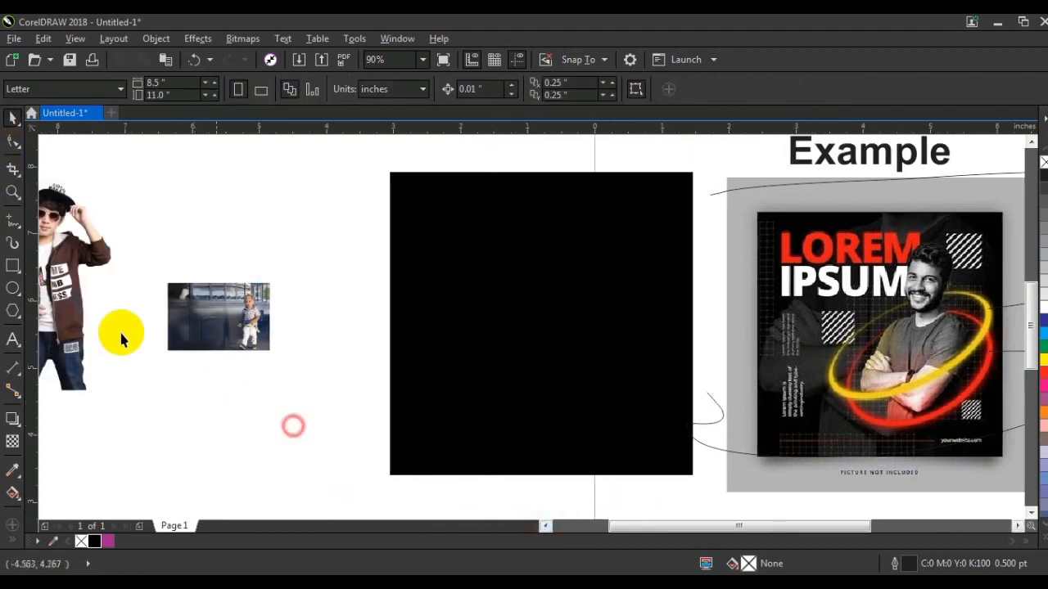
pyautogui.click(13, 288)
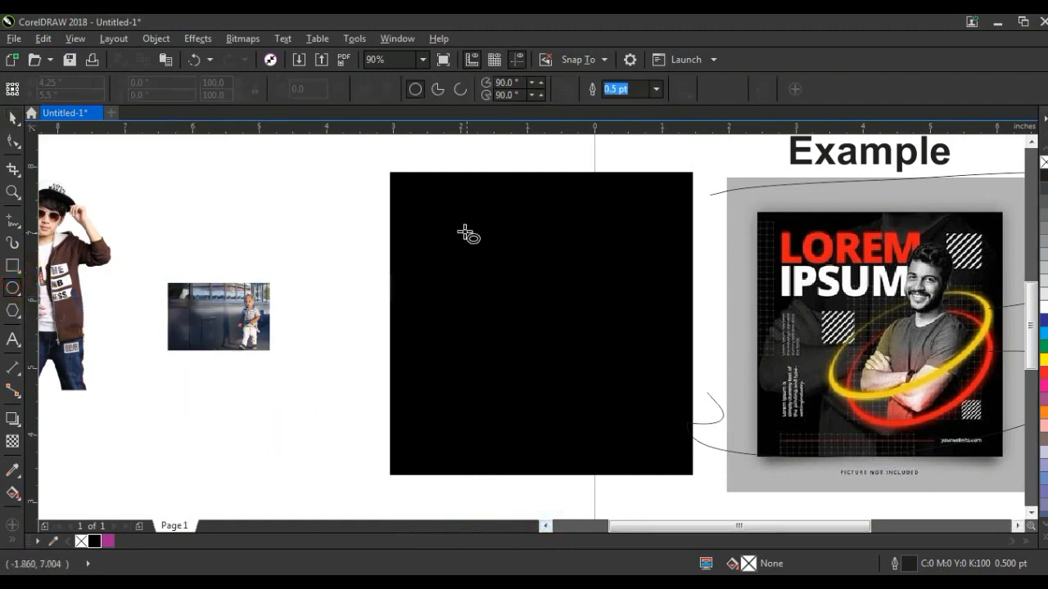
pyautogui.moveTo(441, 223); pyautogui.dragTo(578, 438)
pyautogui.click(19, 127)
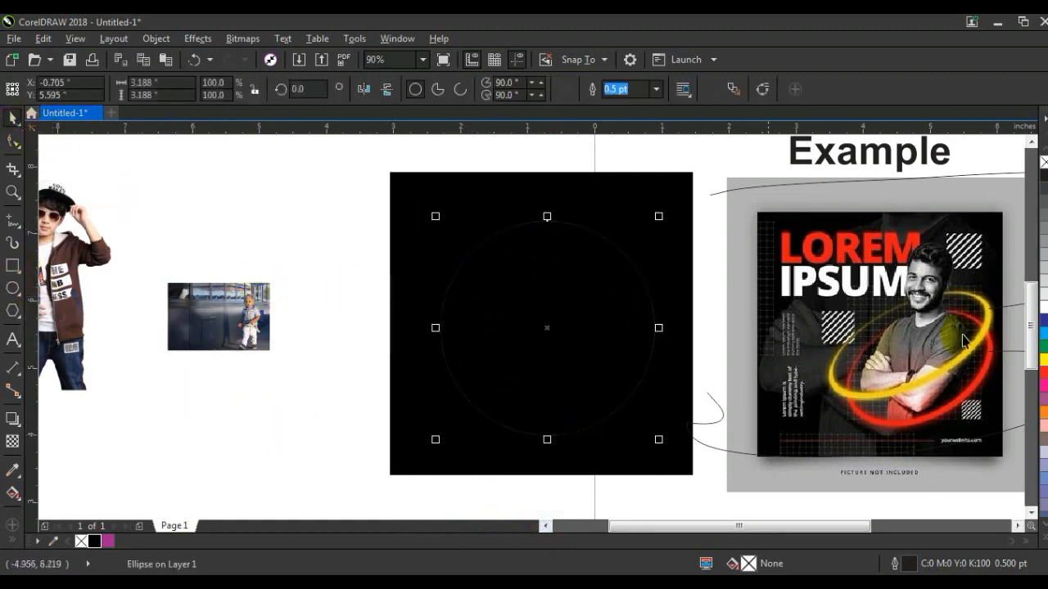
pyautogui.rightClick(1043, 306)
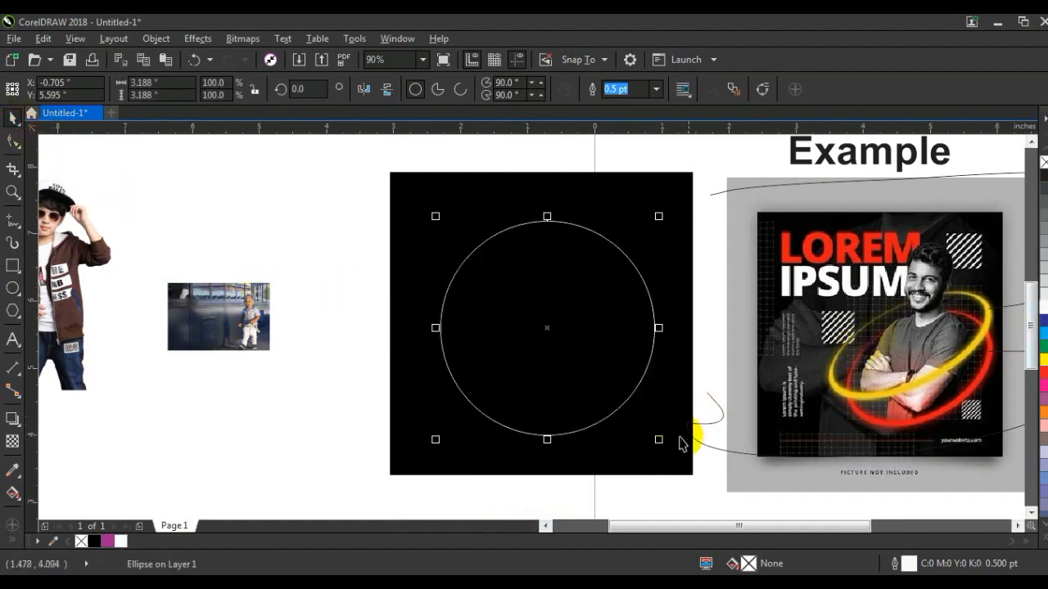
# Add an inner circle about 2.92 in across, set closer to the outer circle's upper edge, and select both circles
pyautogui.moveTo(662, 439); pyautogui.dragTo(643, 424)
pyautogui.keyDown('shift'); pyautogui.click(609, 421); pyautogui.keyUp('shift')
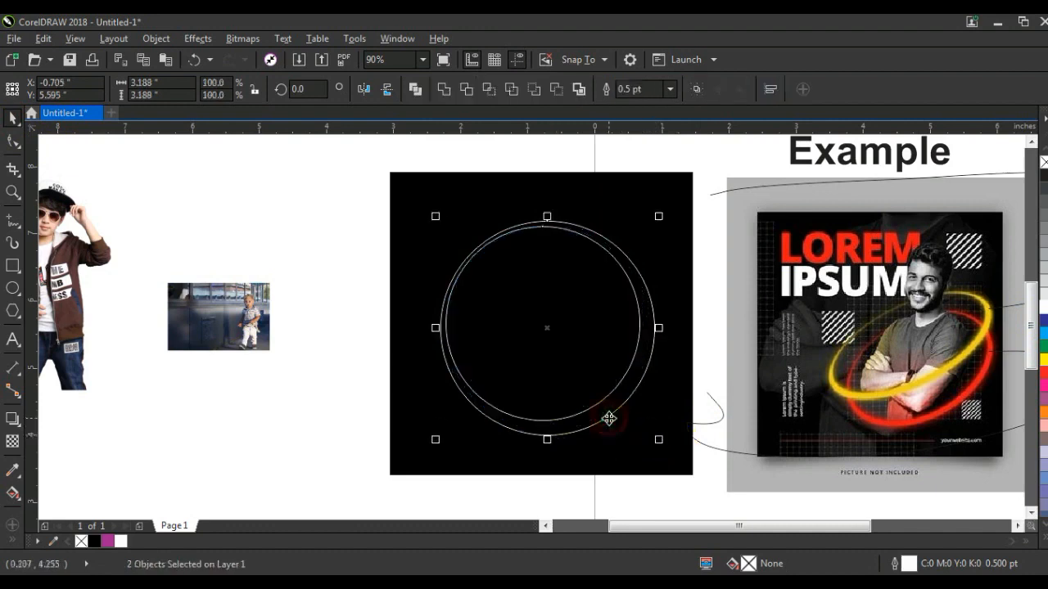
pyautogui.click(363, 366)
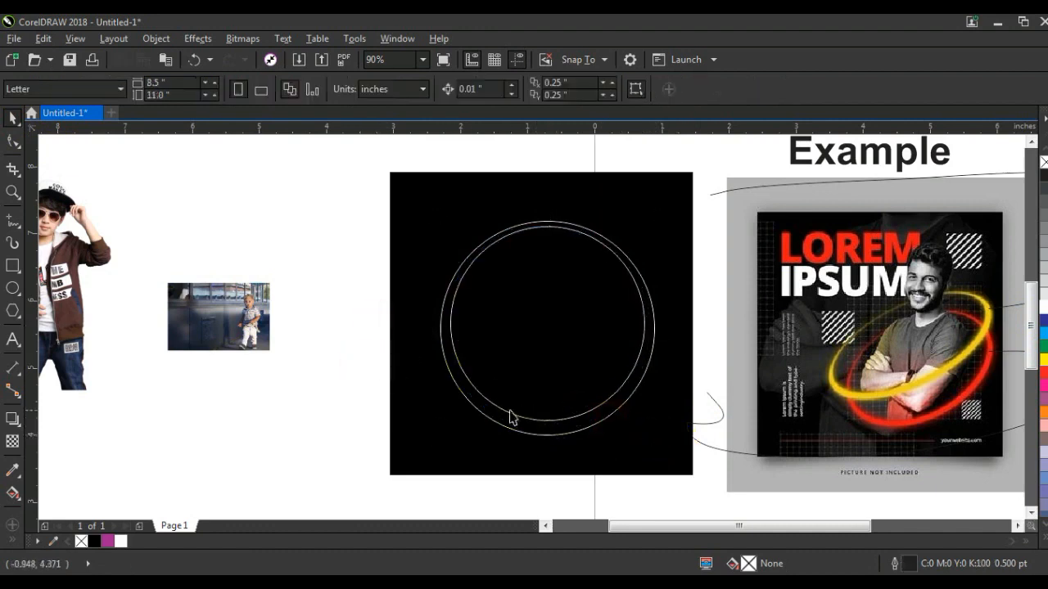
pyautogui.click(548, 229)
pyautogui.moveTo(651, 222); pyautogui.dragTo(653, 220)
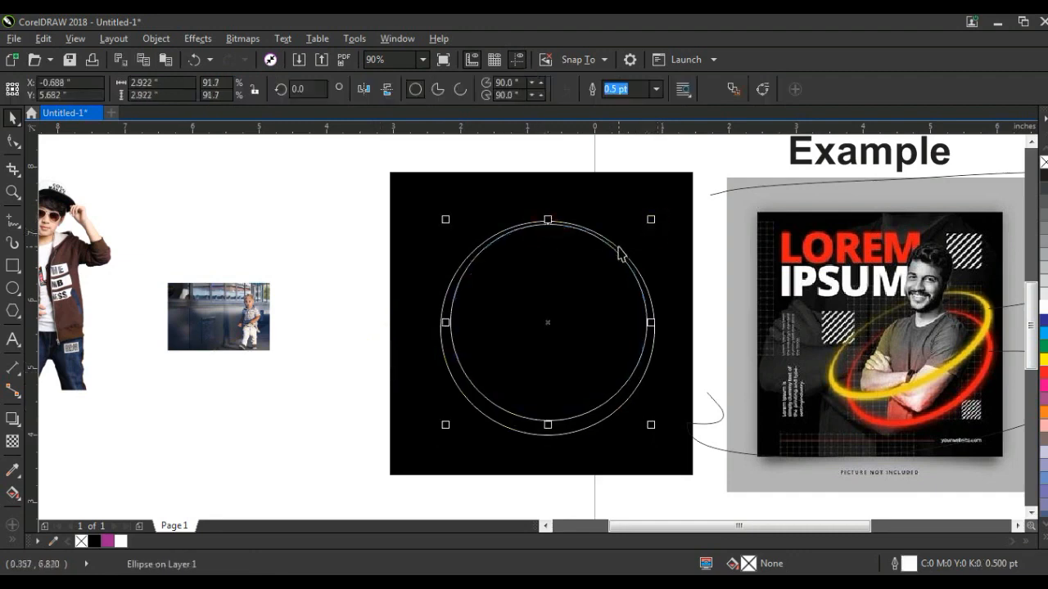
pyautogui.keyDown('shift'); pyautogui.click(619, 249); pyautogui.keyUp('shift')
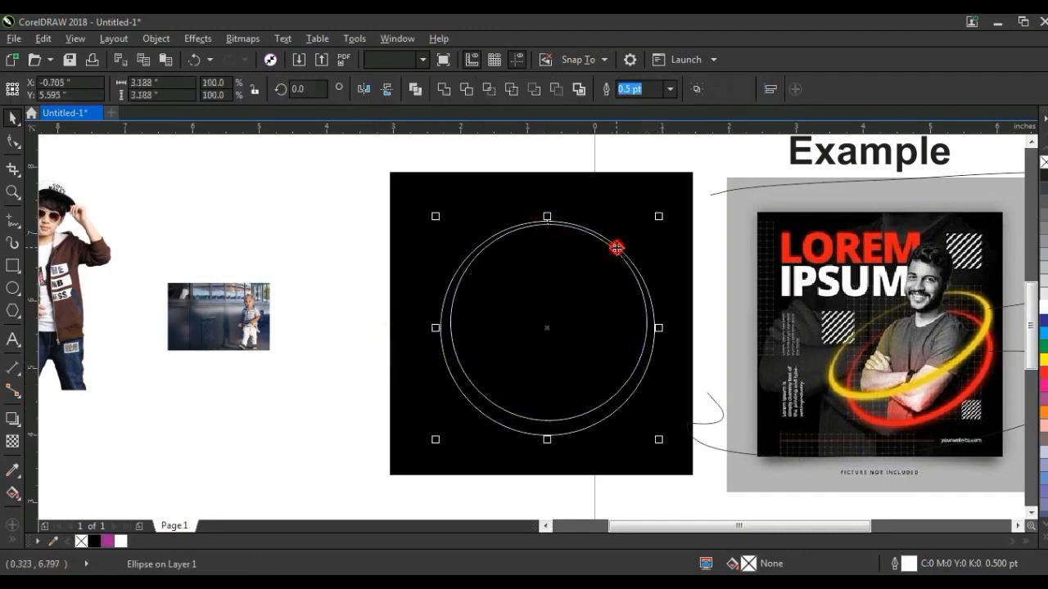
# Combine the two circles into one ring shape, fill it red and remove its outline
pyautogui.click(414, 90)
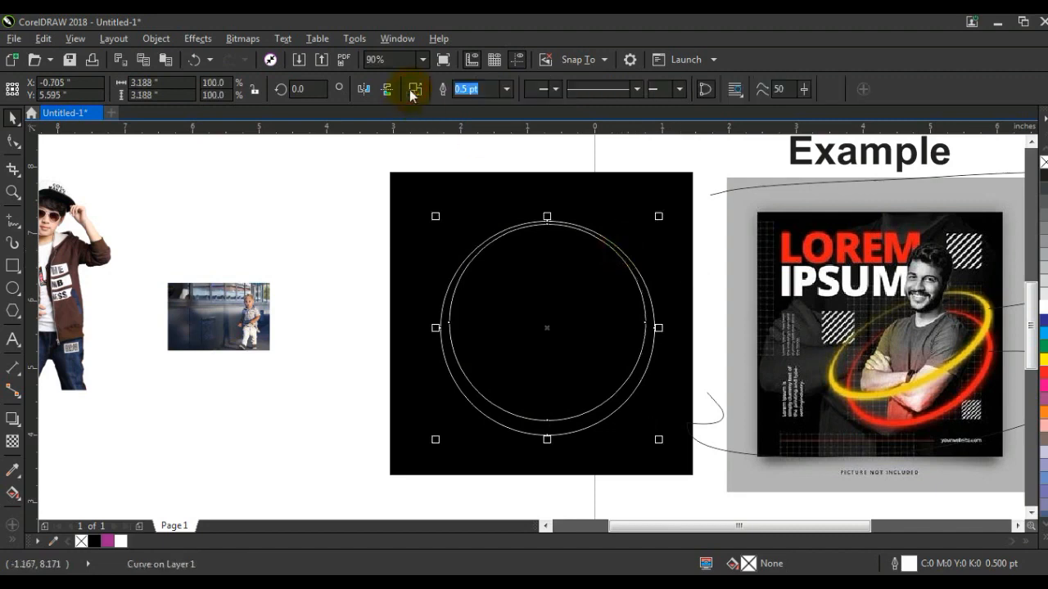
pyautogui.click(1044, 375)
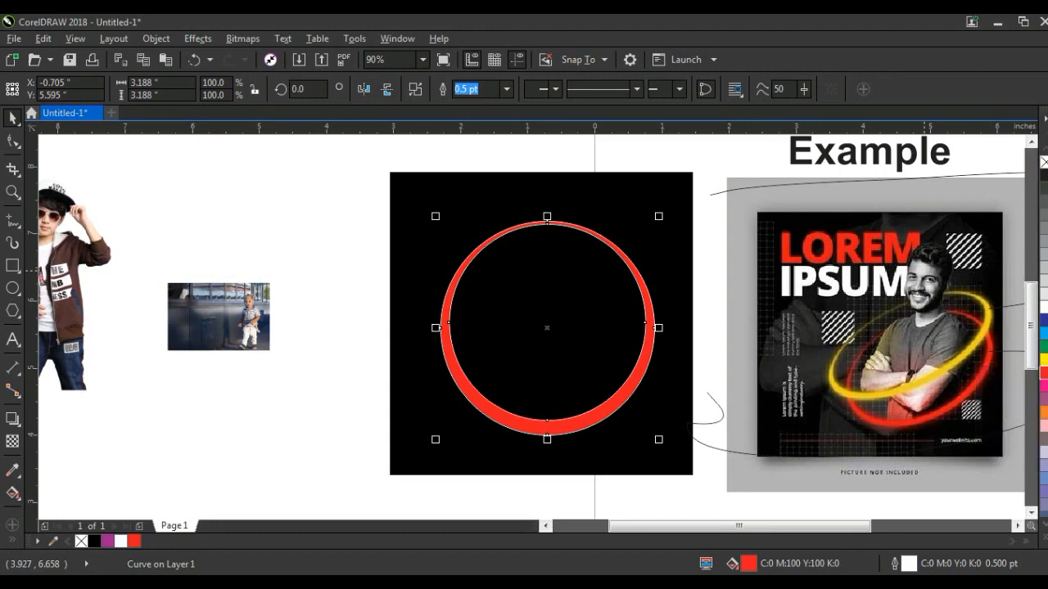
pyautogui.rightClick(1043, 162)
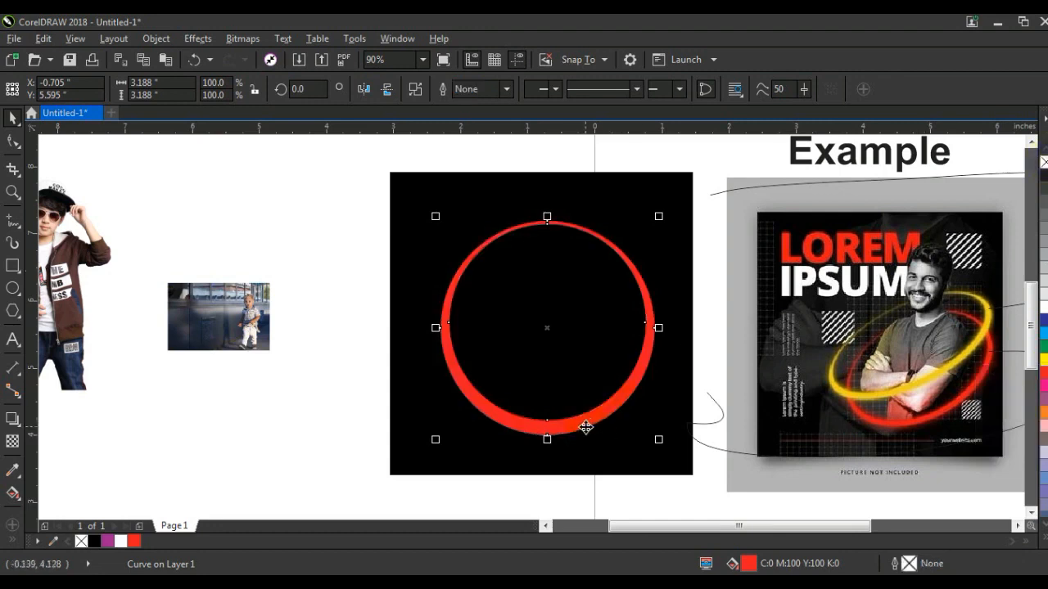
# Skew the red ring horizontally into a tilted ellipse about 3.37 in wide
pyautogui.click(586, 426)
pyautogui.moveTo(553, 444); pyautogui.dragTo(475, 424)
pyautogui.click(519, 417)
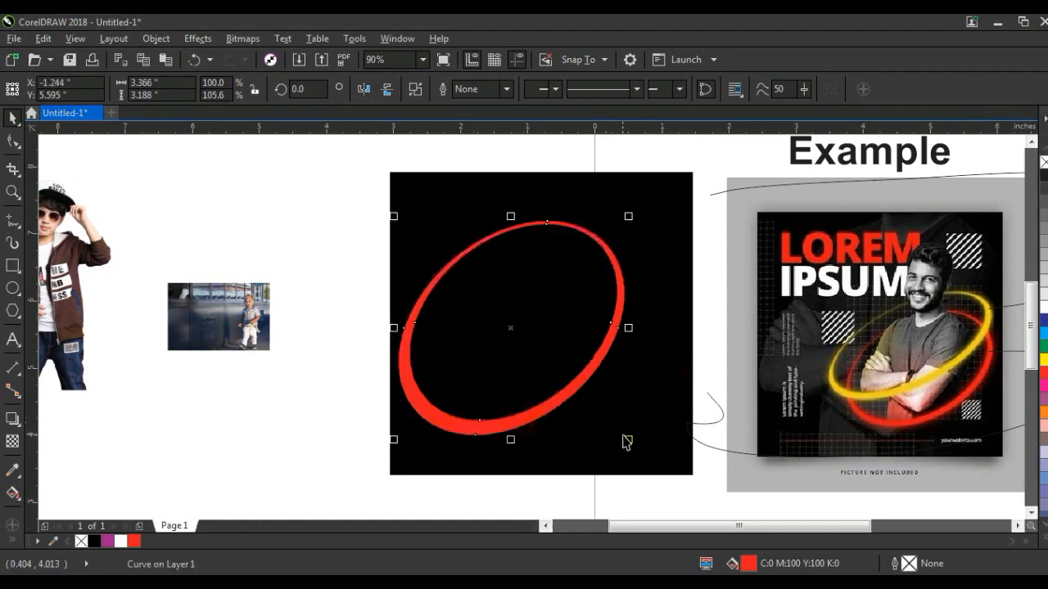
# Resize the tilted ring to about 3.33 × 2.52 in and position it toward the right side of the black square
pyautogui.moveTo(623, 434); pyautogui.dragTo(582, 395)
pyautogui.moveTo(533, 358); pyautogui.dragTo(621, 391)
pyautogui.moveTo(573, 432); pyautogui.dragTo(557, 416)
pyautogui.click(555, 406)
pyautogui.click(508, 396)
pyautogui.click(484, 416)
pyautogui.moveTo(484, 416); pyautogui.dragTo(548, 396)
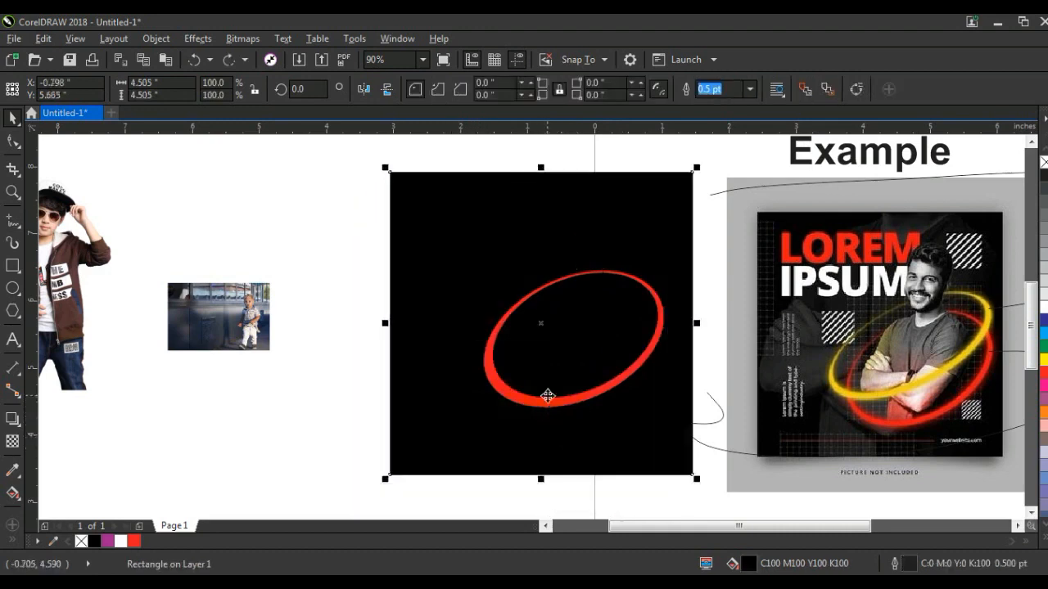
pyautogui.click(548, 396)
pyautogui.moveTo(483, 419); pyautogui.dragTo(436, 444)
pyautogui.click(517, 402)
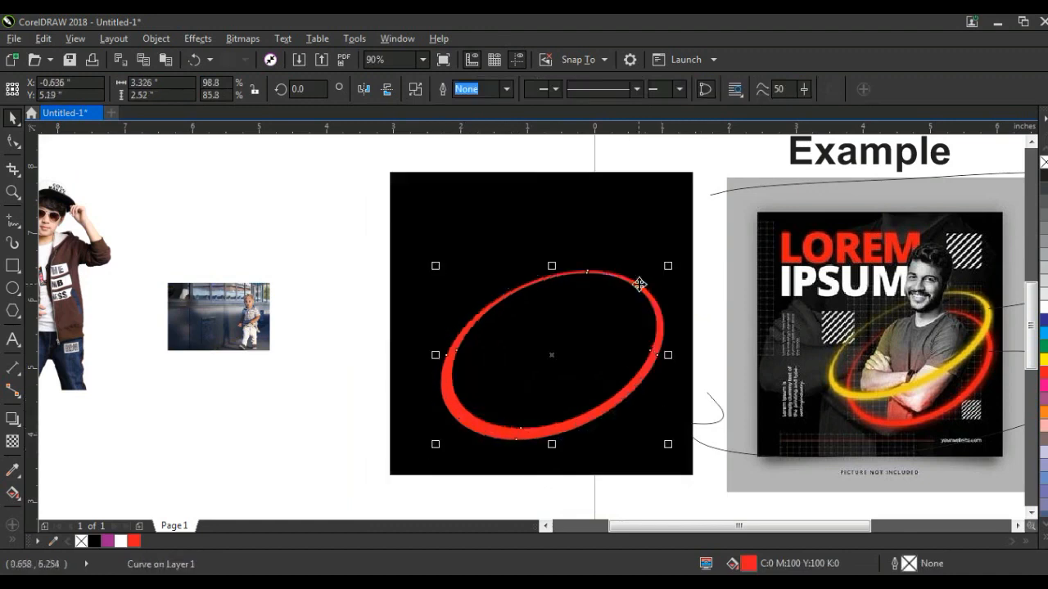
pyautogui.moveTo(639, 284); pyautogui.dragTo(657, 248)
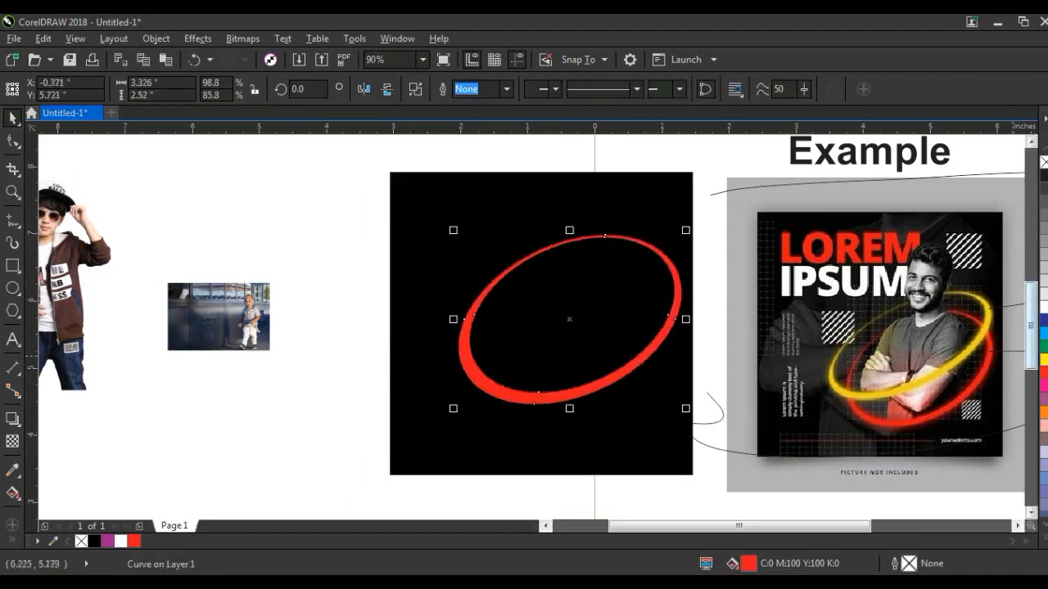
# Fill the ring yellow and add a narrower red copy, about 2.91 × 2.52 in, just below it
pyautogui.click(1044, 361)
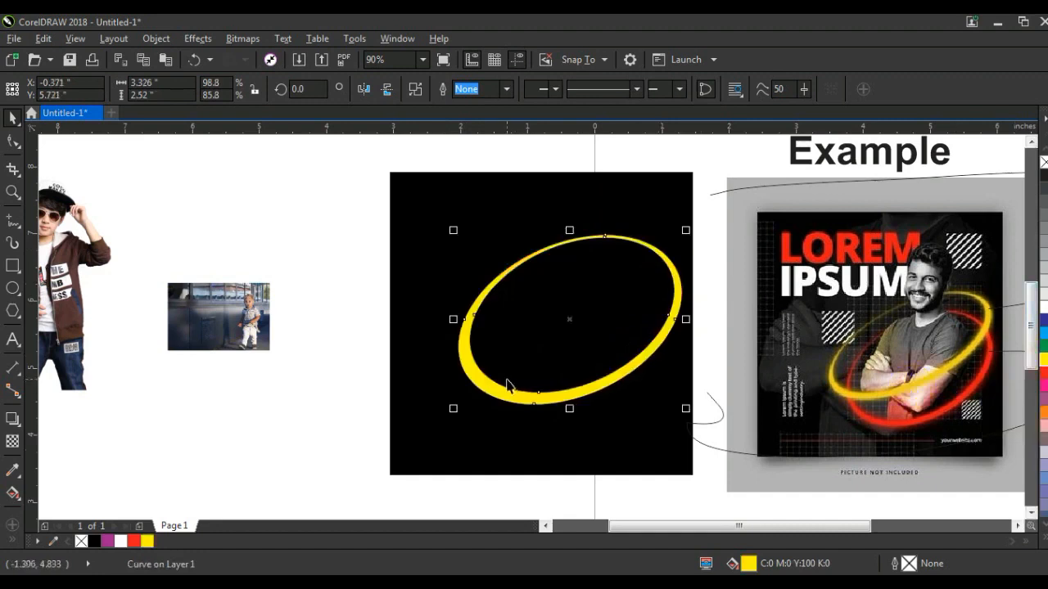
pyautogui.moveTo(616, 398); pyautogui.dragTo(615, 418)
pyautogui.moveTo(685, 348); pyautogui.dragTo(669, 347)
pyautogui.moveTo(587, 267); pyautogui.dragTo(585, 281)
pyautogui.click(1043, 384)
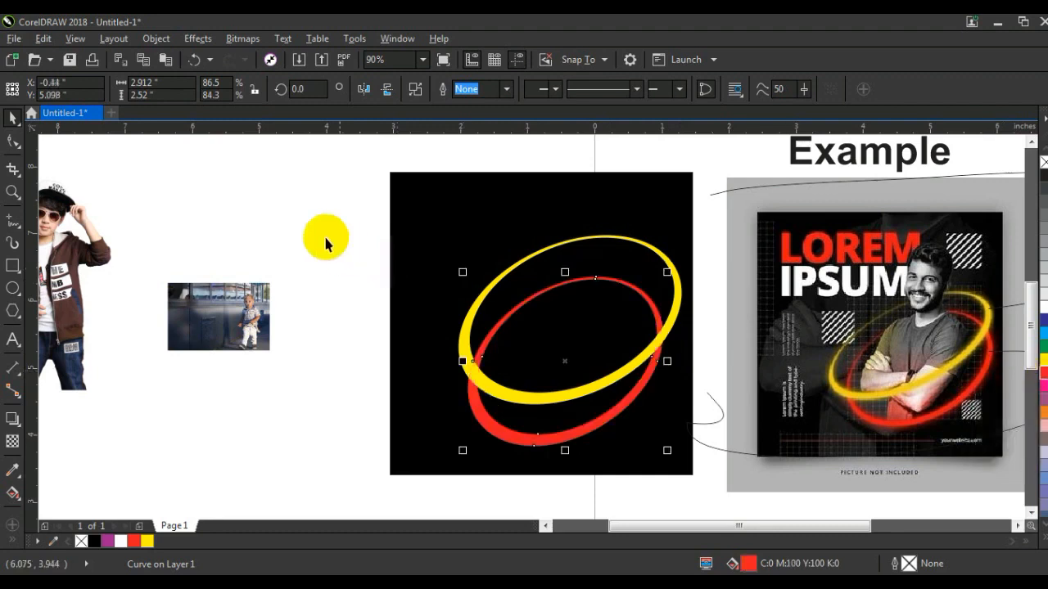
# Select both rings together and shift them slightly up and to the right on the black square
pyautogui.click(295, 226)
pyautogui.moveTo(341, 217); pyautogui.dragTo(734, 468)
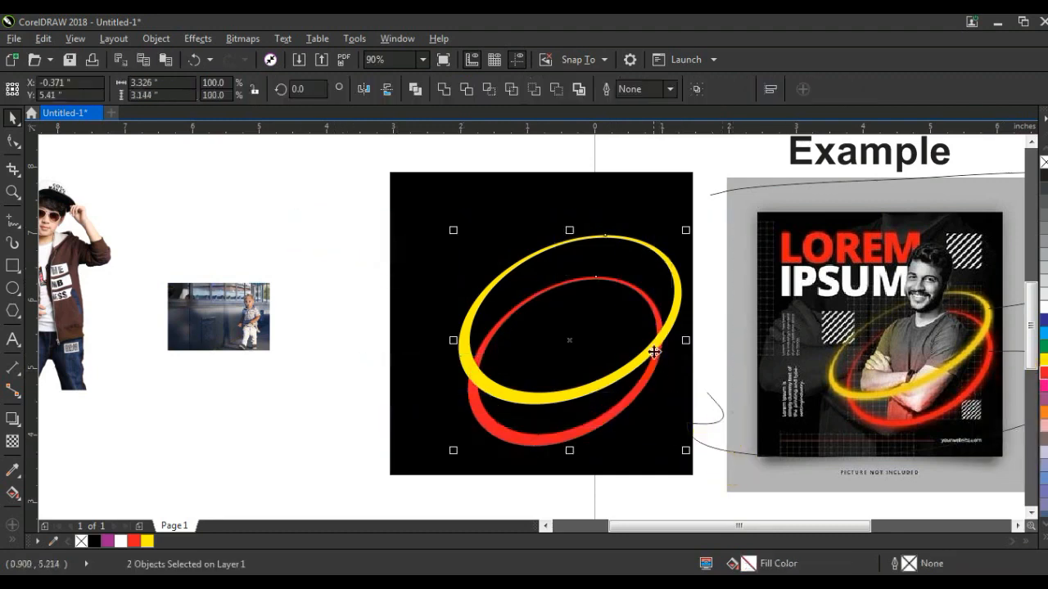
pyautogui.click(331, 295)
# Convert the yellow ring to a 300 dpi CMYK Color (32-bit) bitmap with a transparent background
pyautogui.click(671, 253)
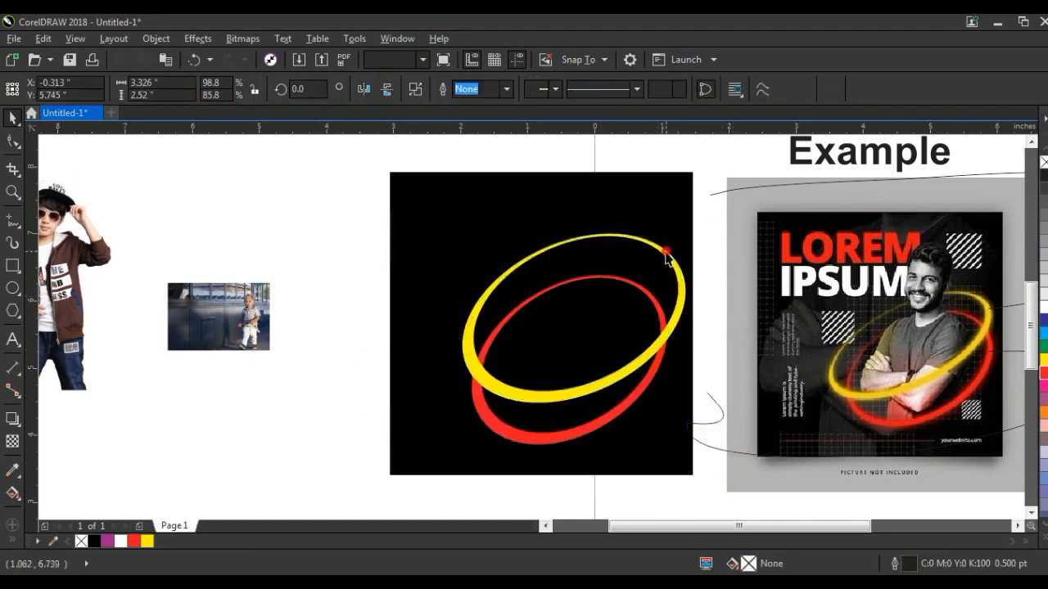
pyautogui.click(552, 443)
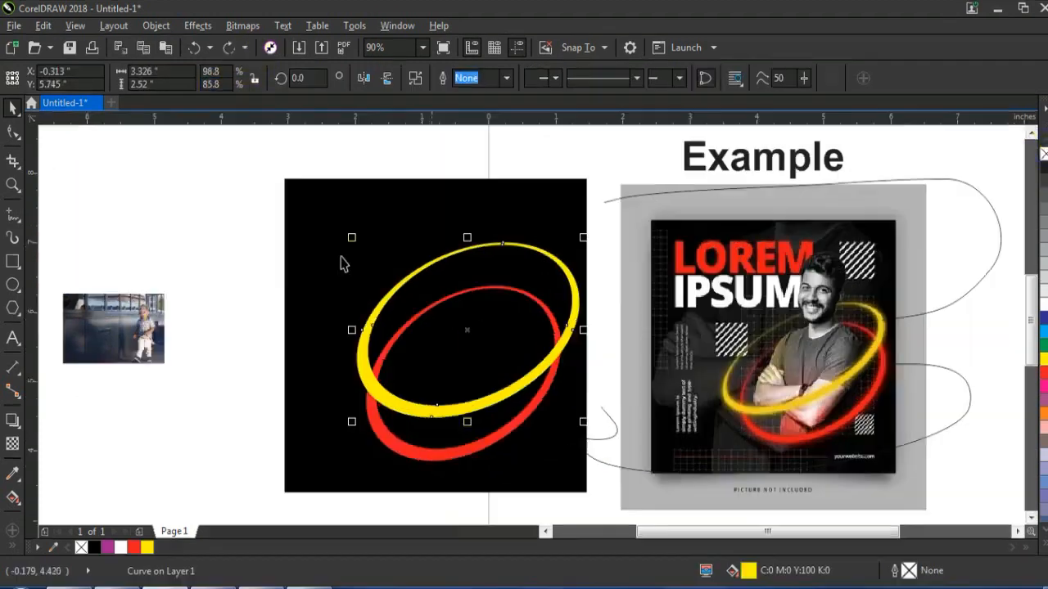
pyautogui.click(243, 38)
pyautogui.click(250, 46)
pyautogui.click(533, 255)
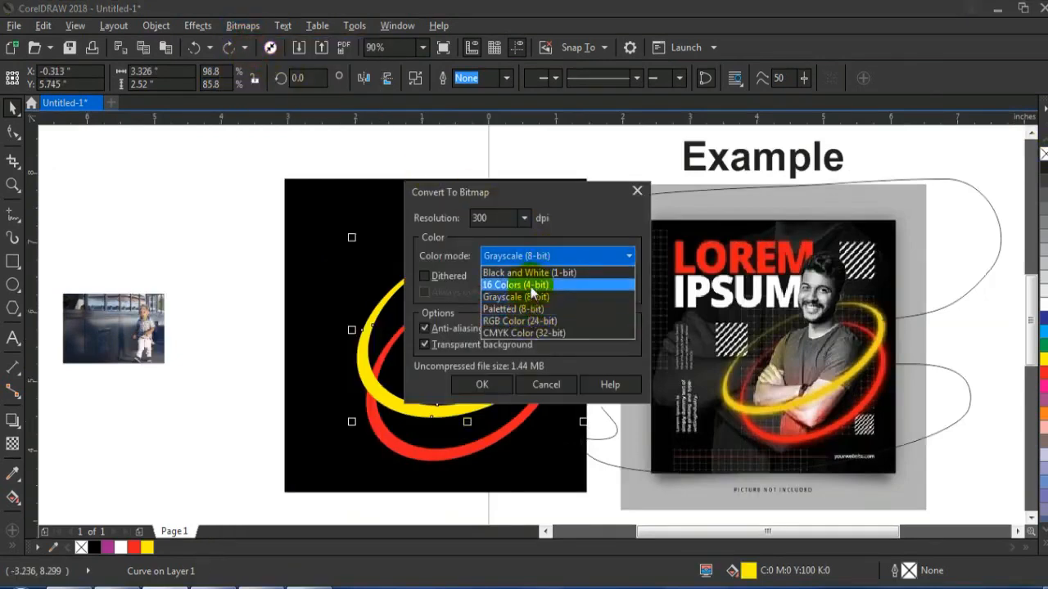
pyautogui.click(524, 333)
pyautogui.click(487, 384)
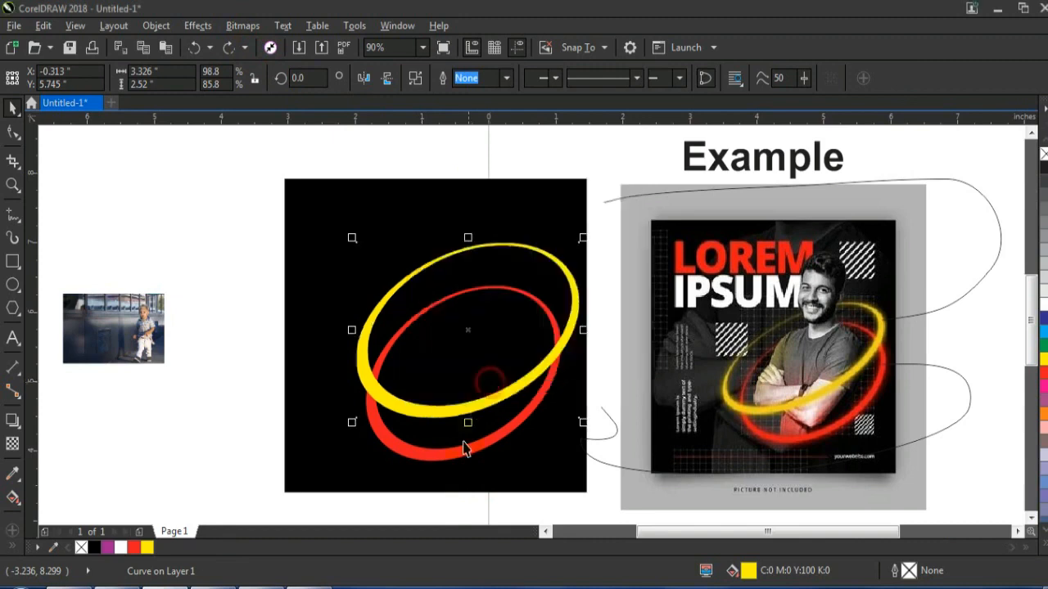
# Convert the red ring to a bitmap
pyautogui.click(459, 455)
pyautogui.click(243, 26)
pyautogui.click(249, 47)
pyautogui.click(483, 385)
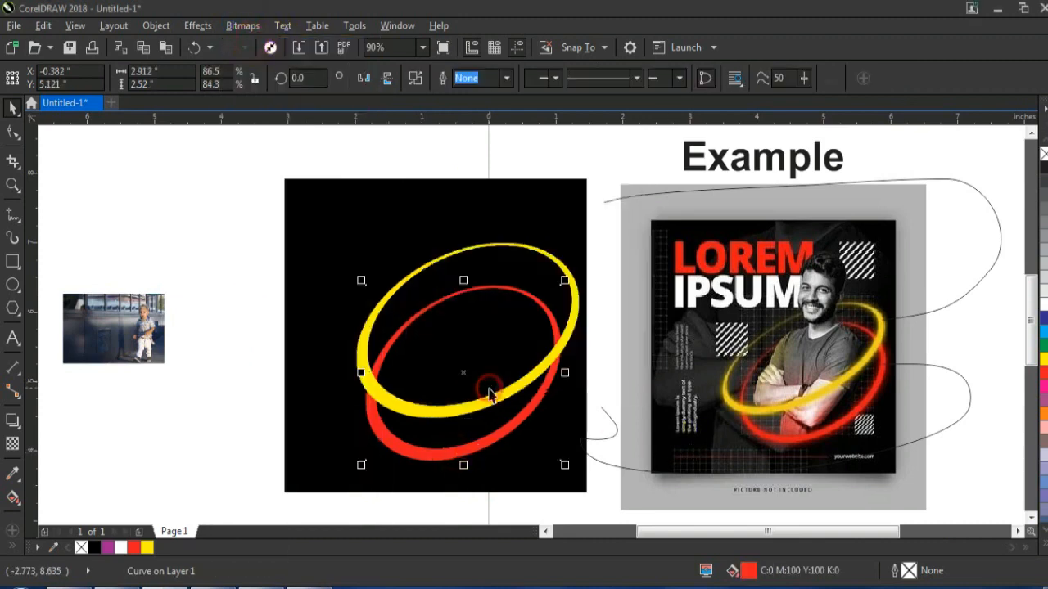
# Apply a Gaussian Blur with a radius of 7.0 pixels to both ring bitmaps
pyautogui.keyDown('shift'); pyautogui.click(550, 262); pyautogui.keyUp('shift')
pyautogui.click(199, 25)
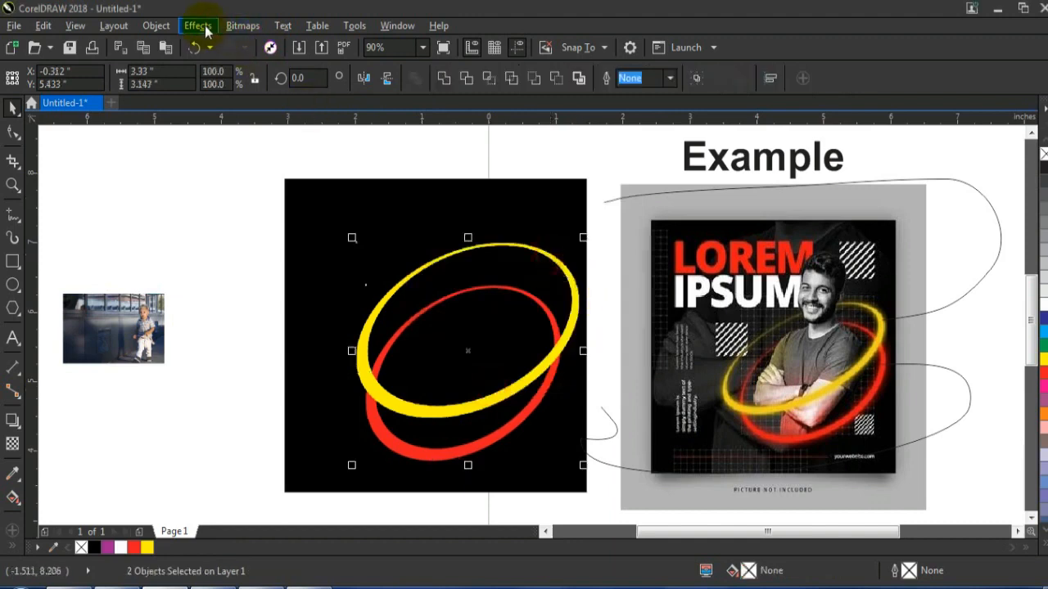
pyautogui.click(235, 27)
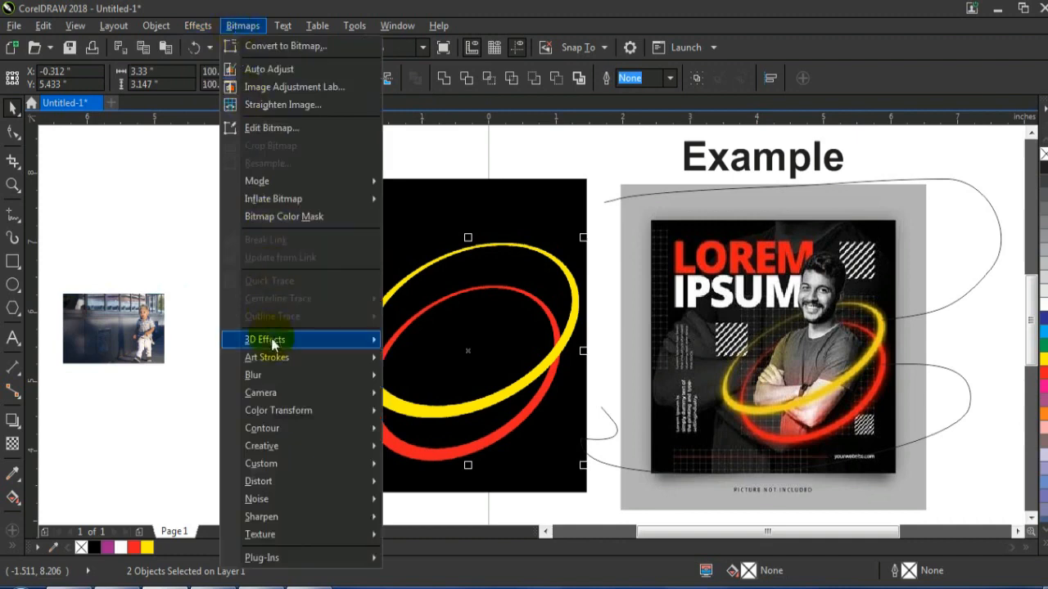
pyautogui.moveTo(273, 374)
pyautogui.click(437, 396)
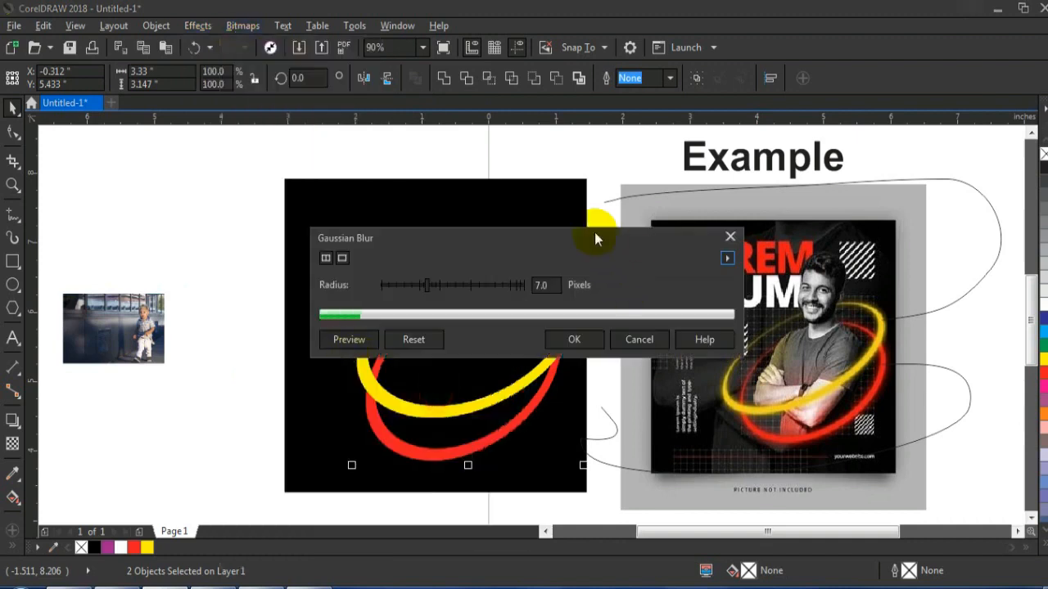
pyautogui.click(576, 341)
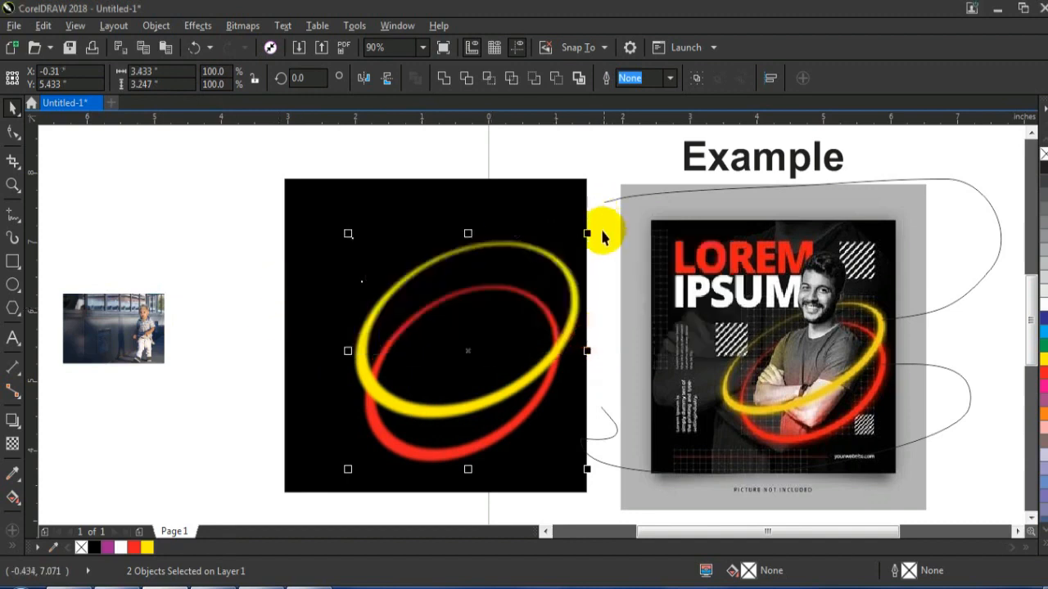
# Scale both blurred rings down about their centre to about 3.2 × 3.03 in
pyautogui.moveTo(587, 233); pyautogui.dragTo(542, 264)
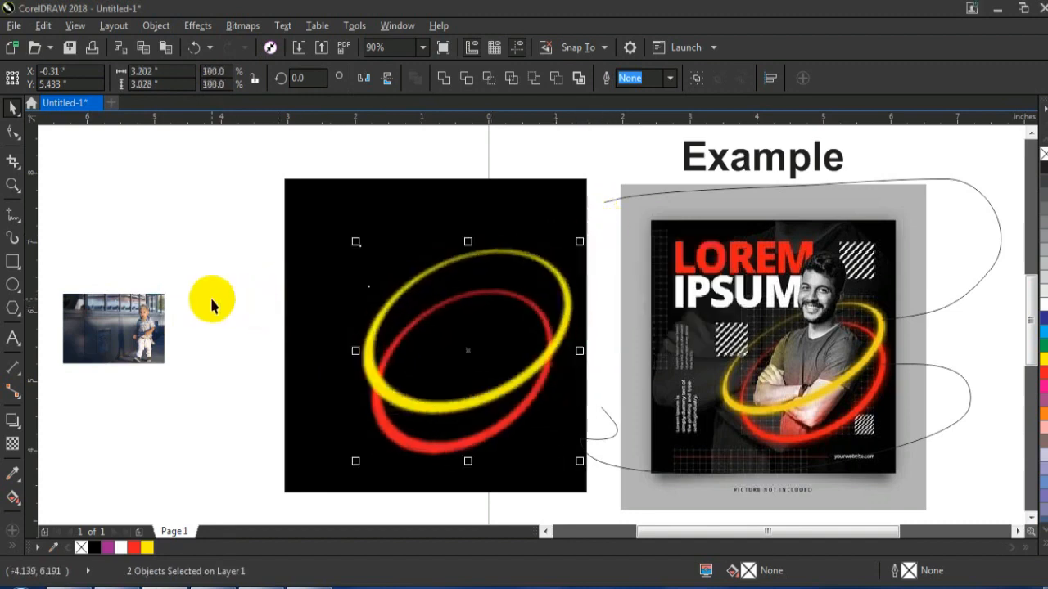
pyautogui.click(215, 301)
# Move the cut-out photo of the man in the cap over to the black square with the rings
pyautogui.scroll(-3, 381, 348)
pyautogui.moveTo(159, 332); pyautogui.dragTo(420, 367)
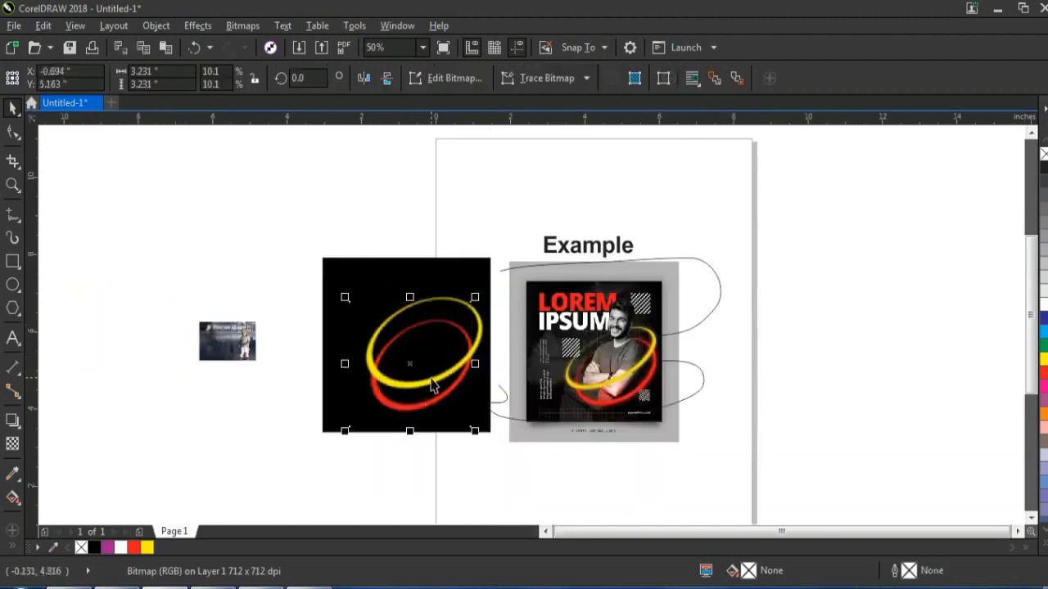
# Bring the cut-out photo of the person in the cap in front of the rings
pyautogui.hotkey('shift', 'pageup')
pyautogui.moveTo(316, 246); pyautogui.dragTo(763, 464)
pyautogui.scroll(3, 545, 347)
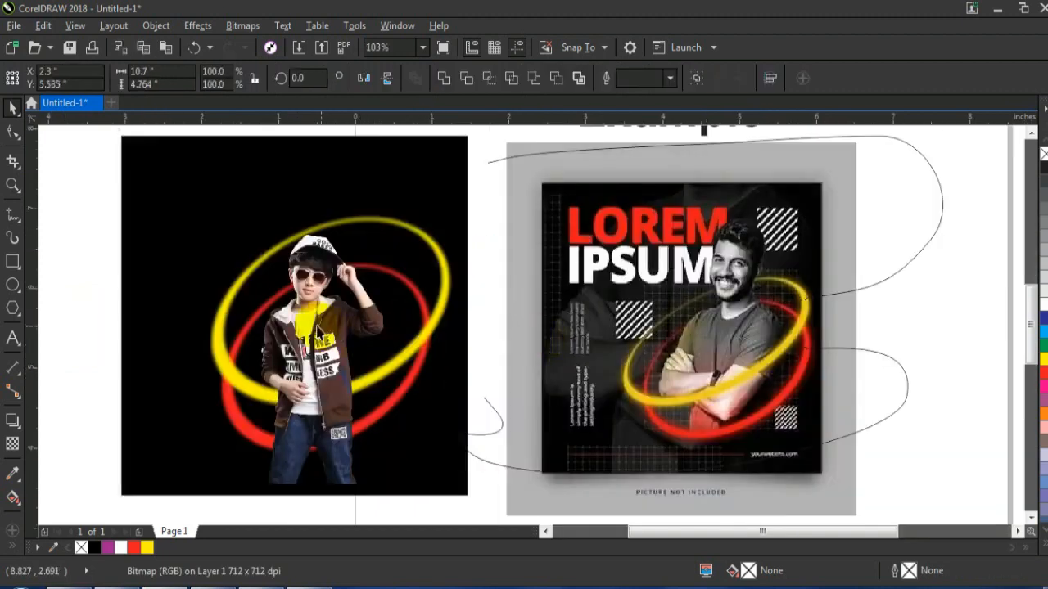
# Crop the cut-out photo's empty sides to a width of about 1.77 in and align it with the black square's bottom edge
pyautogui.click(12, 134)
pyautogui.moveTo(152, 227); pyautogui.dragTo(253, 489)
pyautogui.scroll(-1, 410, 344)
pyautogui.click(426, 465)
pyautogui.moveTo(432, 459); pyautogui.dragTo(400, 465)
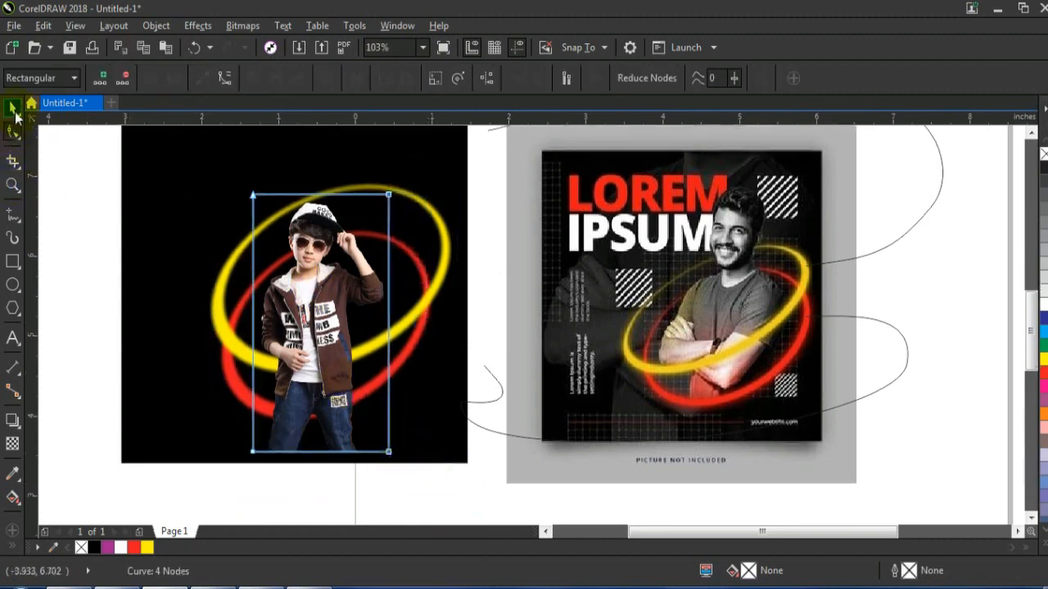
pyautogui.click(13, 109)
pyautogui.keyDown('shift'); pyautogui.click(175, 423); pyautogui.keyUp('shift')
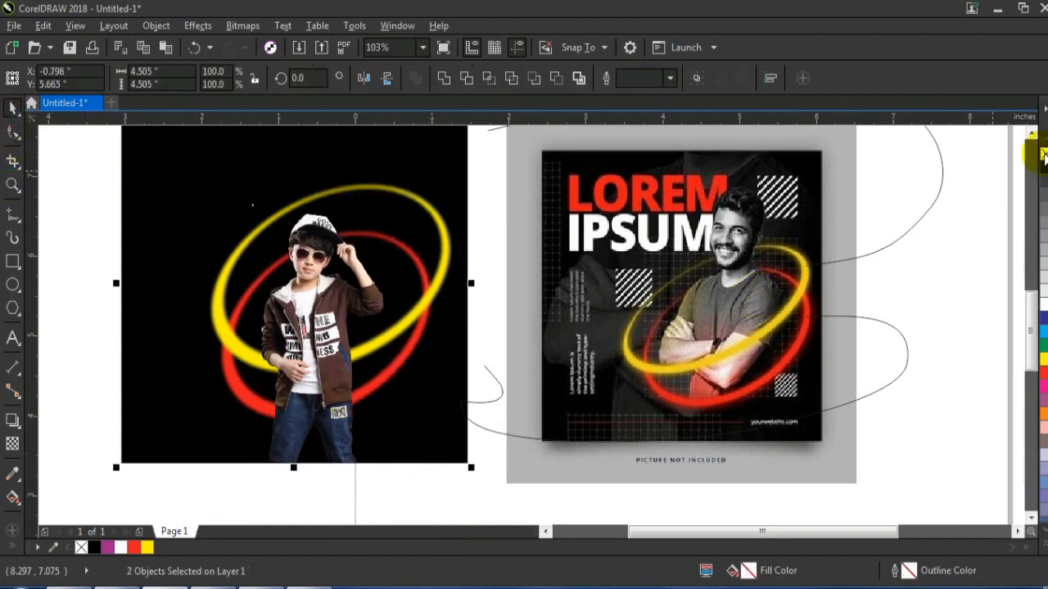
# Enlarge the cut-out photo proportionally to about 2.32 × 4.25 in, keeping it standing on the square's lower edge
pyautogui.scroll(3, 854, 187)
pyautogui.click(407, 291)
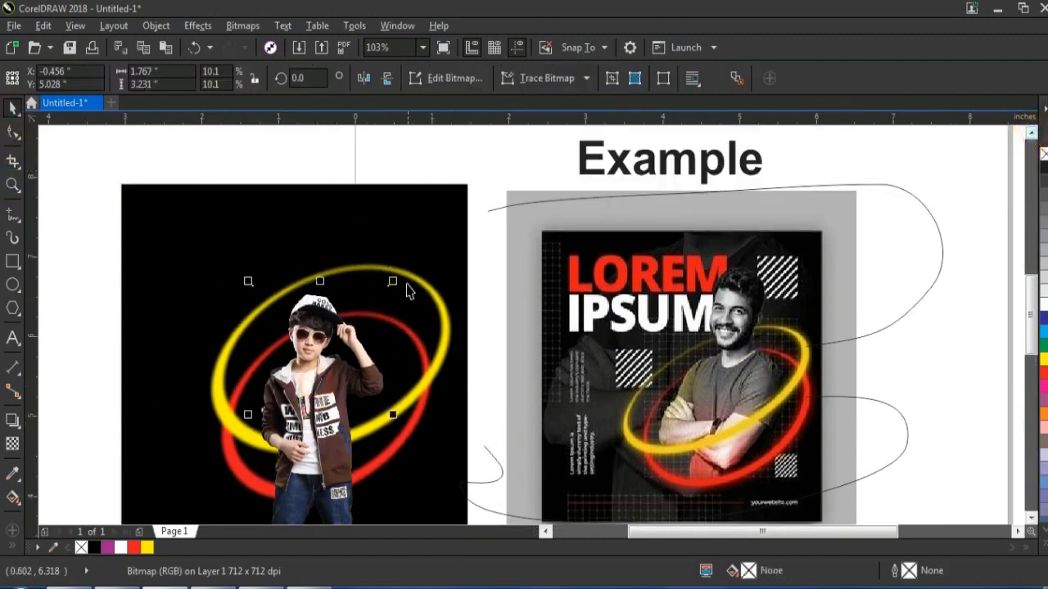
pyautogui.moveTo(402, 266); pyautogui.dragTo(429, 213)
pyautogui.moveTo(250, 214); pyautogui.dragTo(244, 202)
pyautogui.moveTo(432, 204); pyautogui.dragTo(433, 199)
# Convert the cut-out photo to a 300 dpi Grayscale (8-bit) bitmap with a transparent background
pyautogui.click(242, 25)
pyautogui.click(254, 42)
pyautogui.click(538, 257)
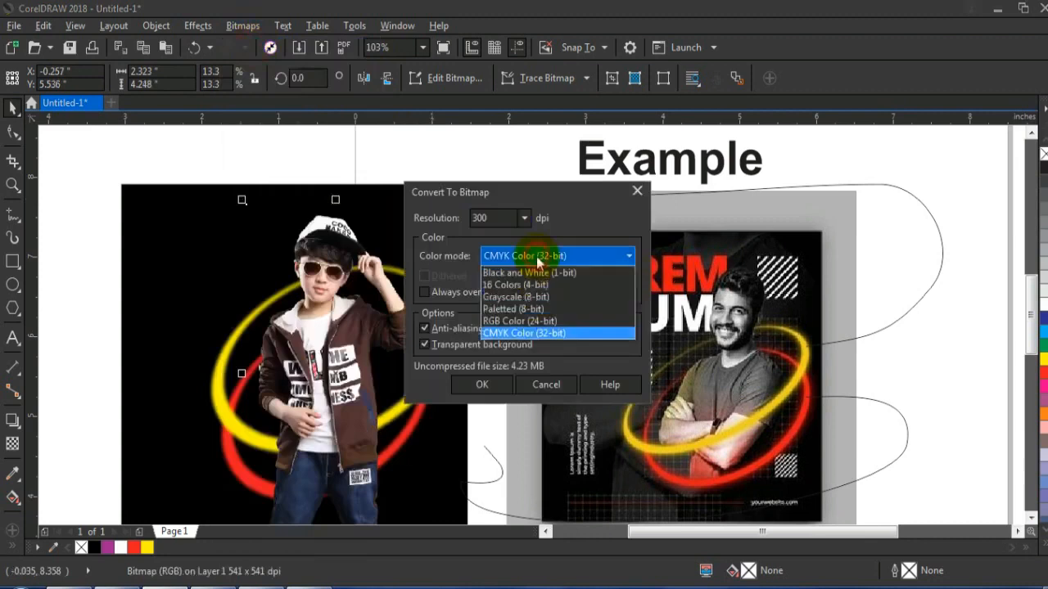
pyautogui.click(516, 297)
pyautogui.click(482, 384)
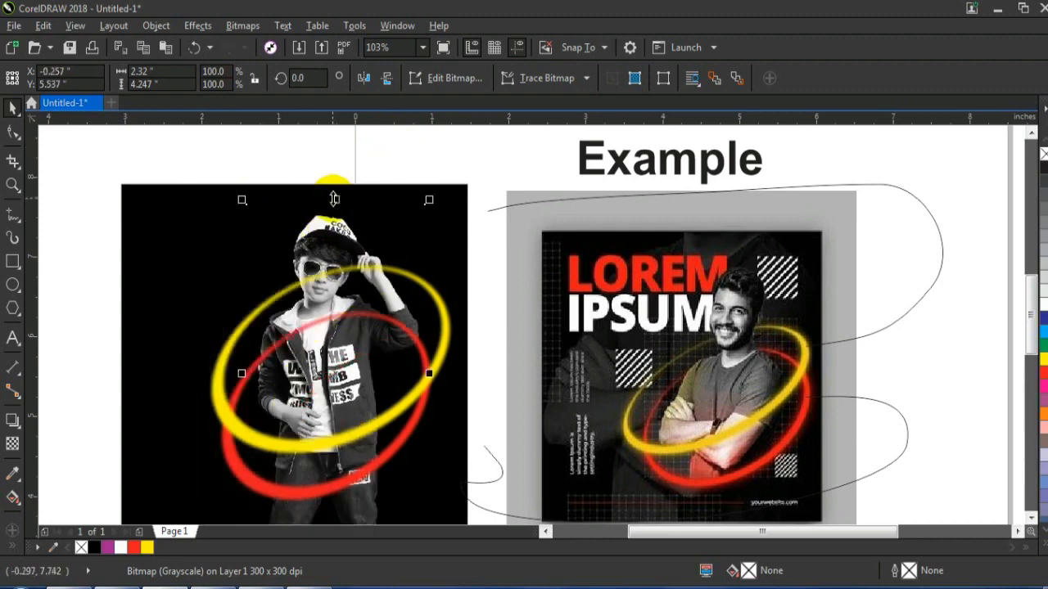
# Crop the front copy of the grayscale cut-out above the waist so the rings pass in front of the lower body
pyautogui.click(12, 132)
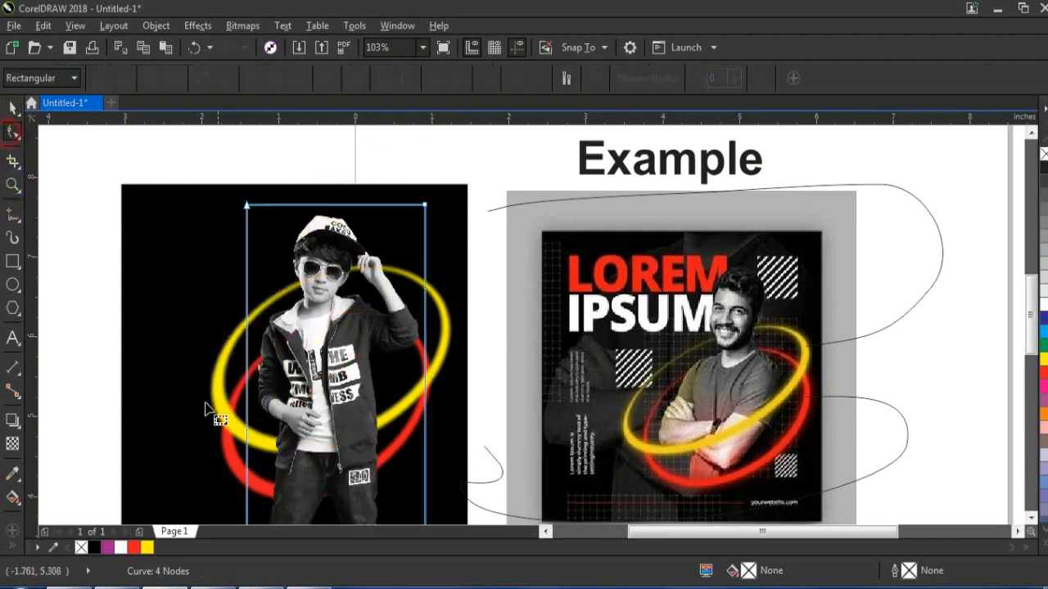
pyautogui.scroll(-1, 464, 535)
pyautogui.moveTo(426, 491); pyautogui.dragTo(426, 366)
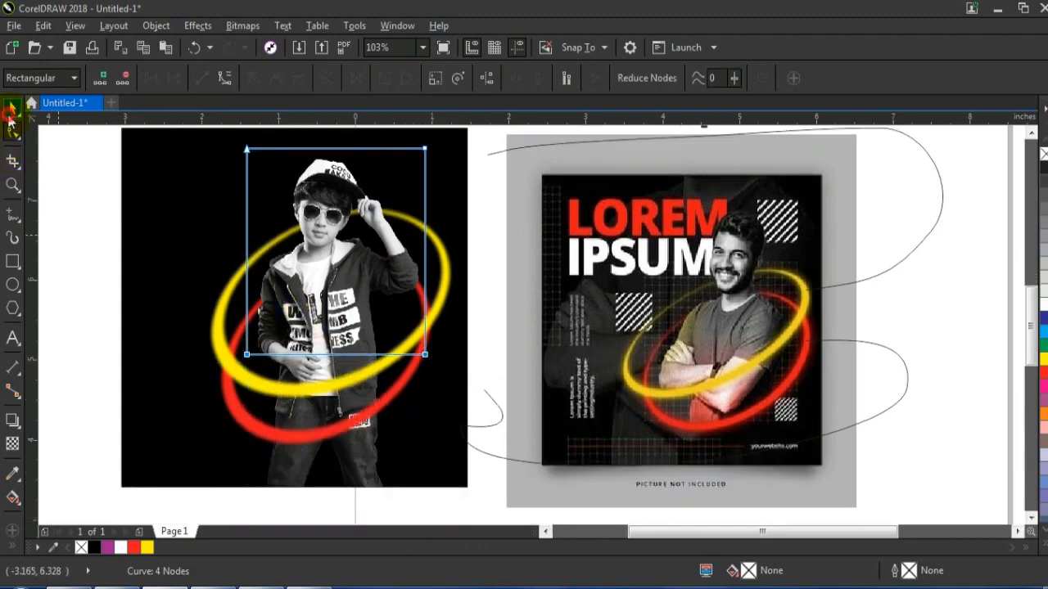
pyautogui.click(10, 115)
pyautogui.click(51, 257)
pyautogui.click(98, 160)
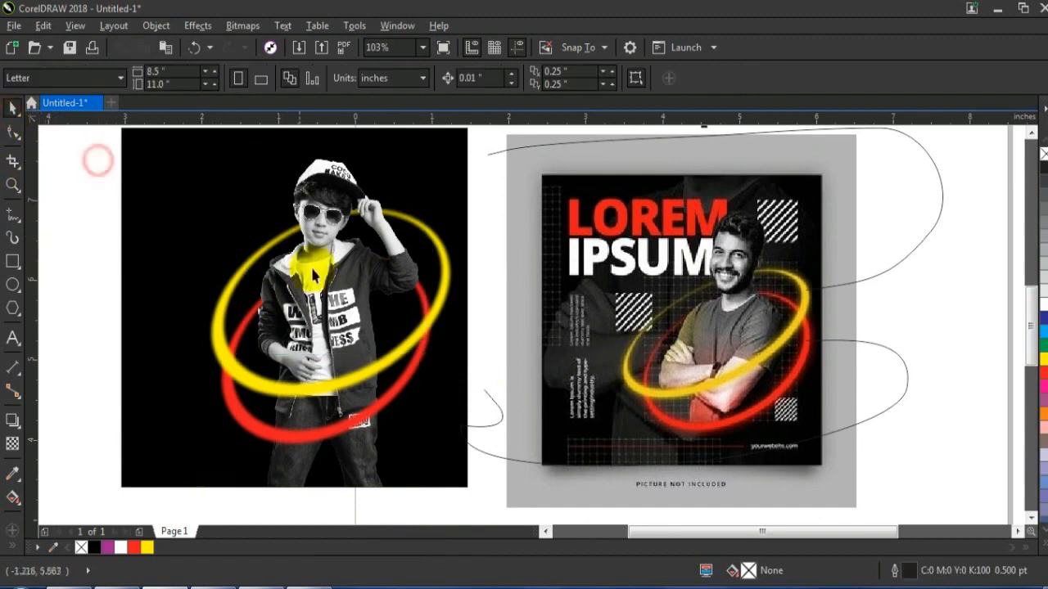
# Scale both rings and both cut-out copies down together to about 2.98 × 3.96 in inside the black square
pyautogui.scroll(-2, 312, 277)
pyautogui.moveTo(238, 158); pyautogui.dragTo(409, 399)
pyautogui.moveTo(264, 191); pyautogui.dragTo(229, 197)
pyautogui.click(206, 187)
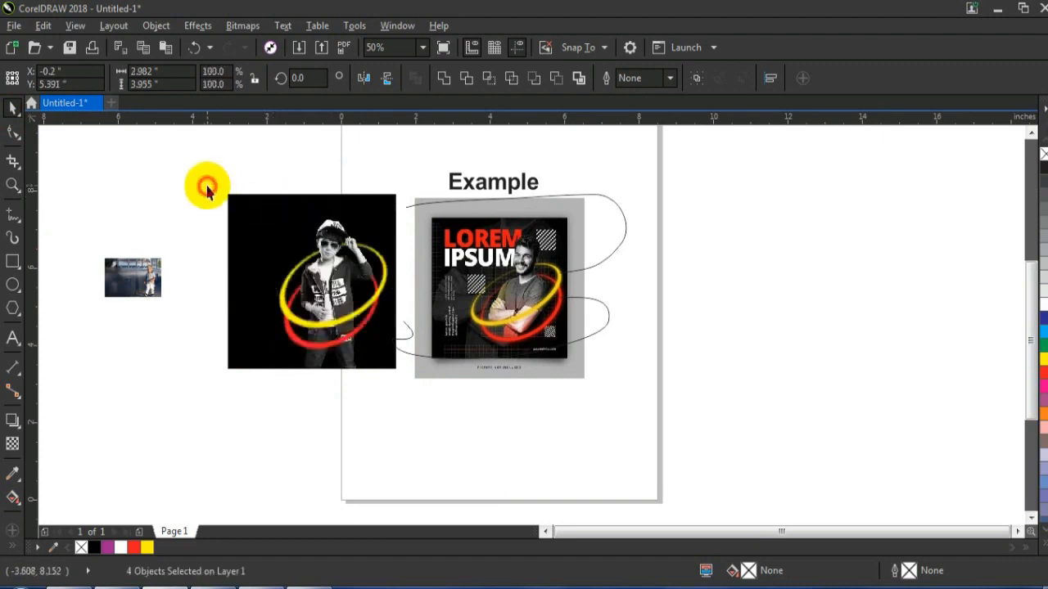
pyautogui.click(177, 347)
# Mirror the small photo of the toddler horizontally and enlarge it to about 6.1 × 4.06 in
pyautogui.click(143, 279)
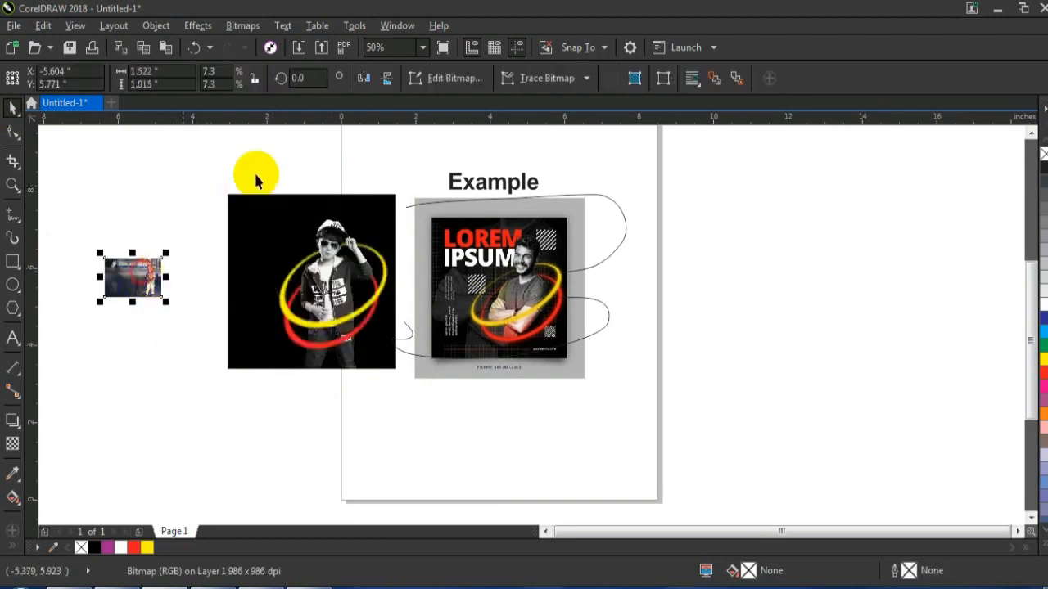
pyautogui.click(363, 78)
pyautogui.moveTo(168, 303); pyautogui.dragTo(365, 442)
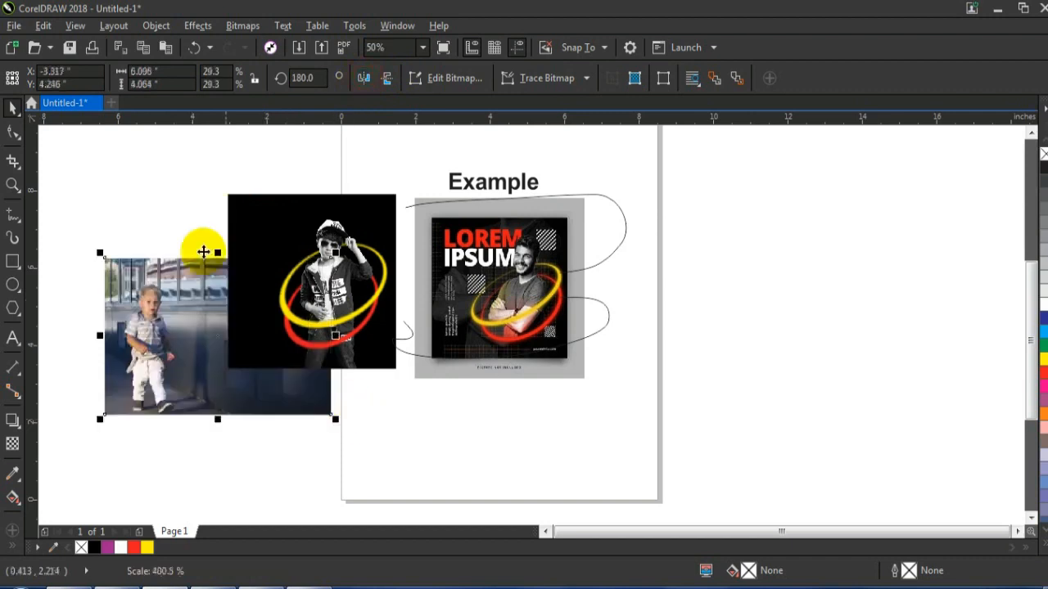
# Convert the toddler photo to a 300 dpi Grayscale (8-bit) bitmap
pyautogui.click(244, 26)
pyautogui.click(262, 47)
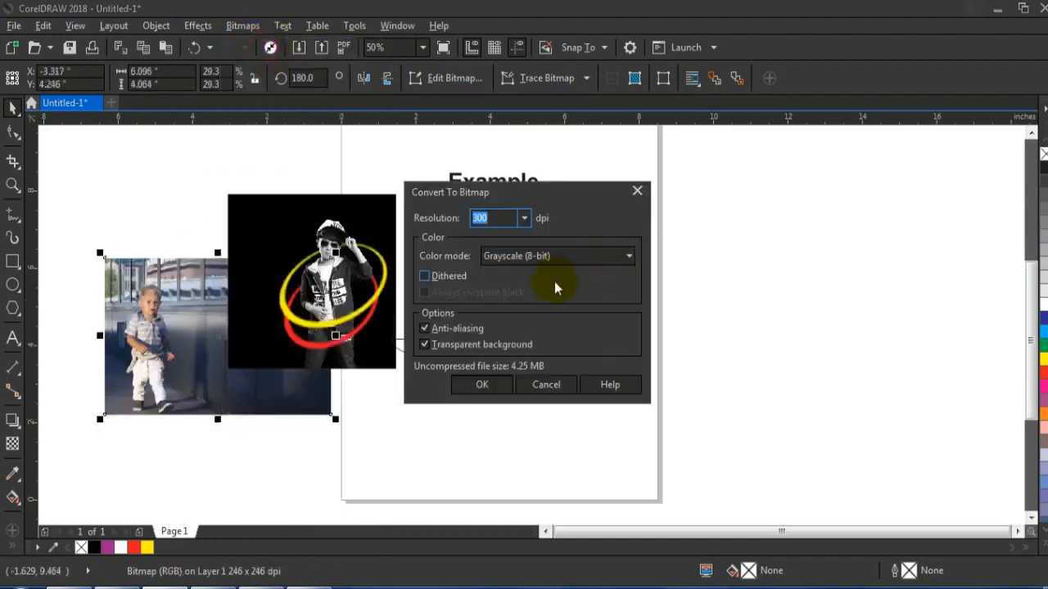
pyautogui.click(482, 385)
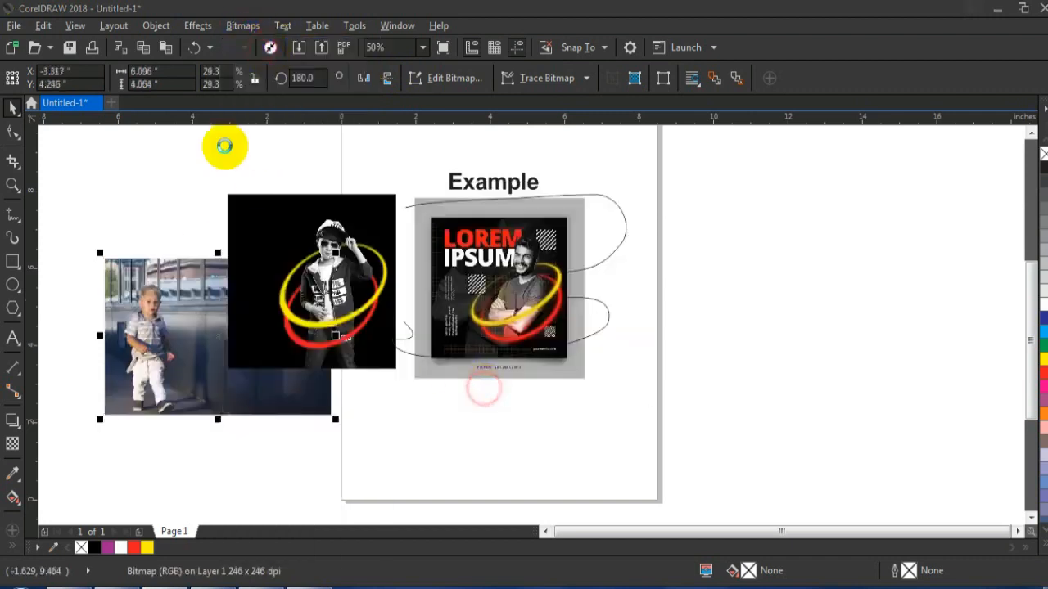
# Darken the toddler photo with a Gamma adjustment of 0.42
pyautogui.click(199, 26)
pyautogui.moveTo(215, 42)
pyautogui.click(442, 164)
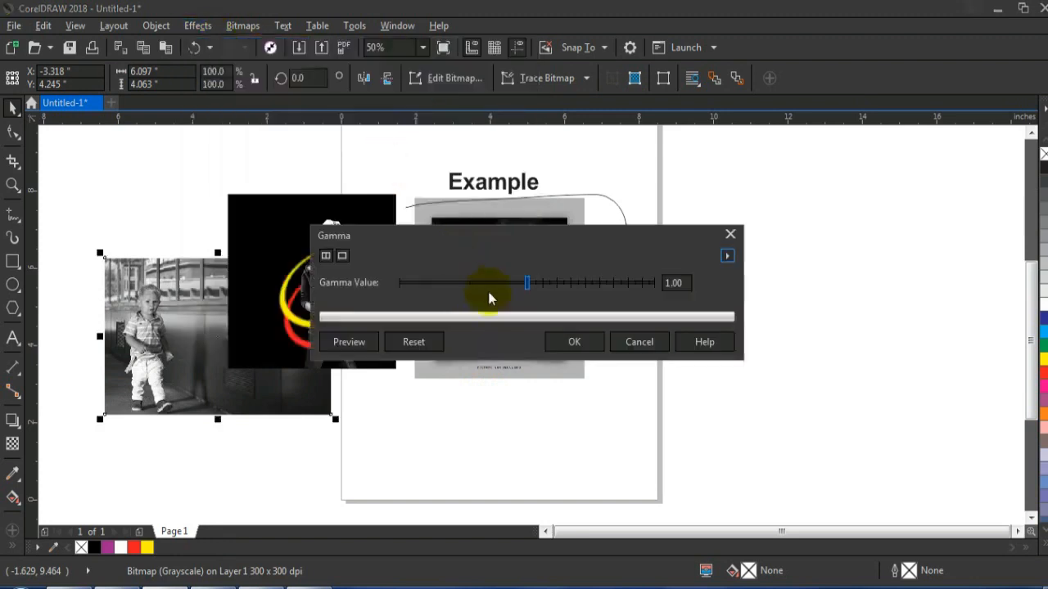
pyautogui.click(498, 286)
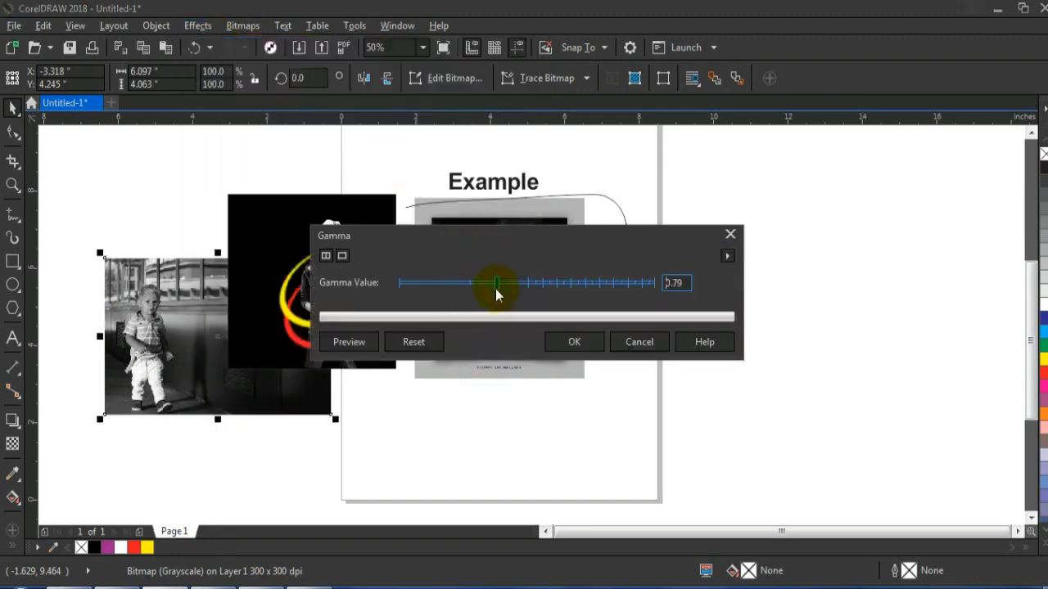
pyautogui.click(348, 344)
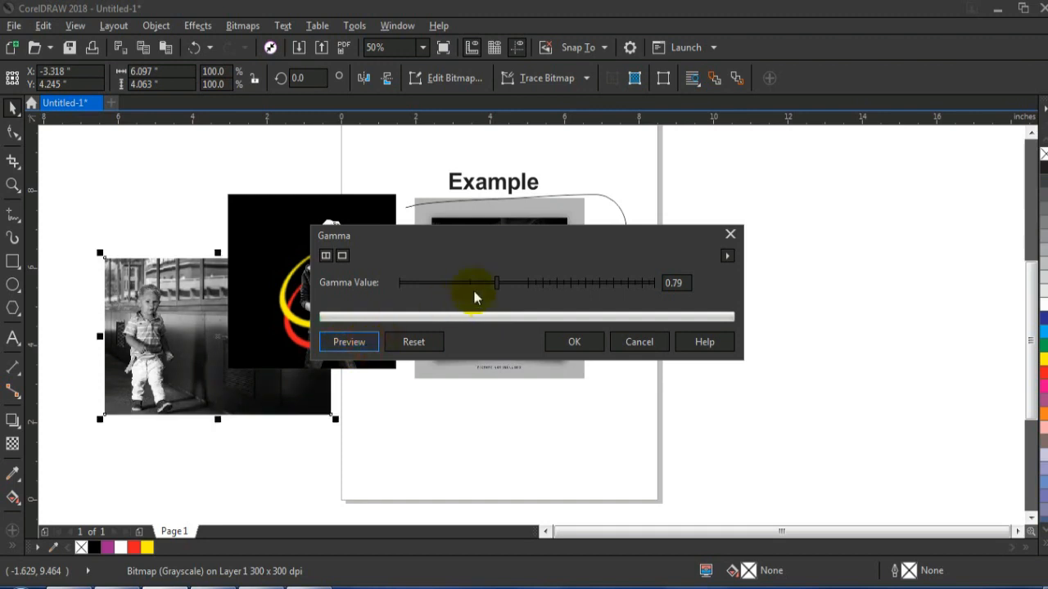
pyautogui.moveTo(475, 293); pyautogui.dragTo(426, 288)
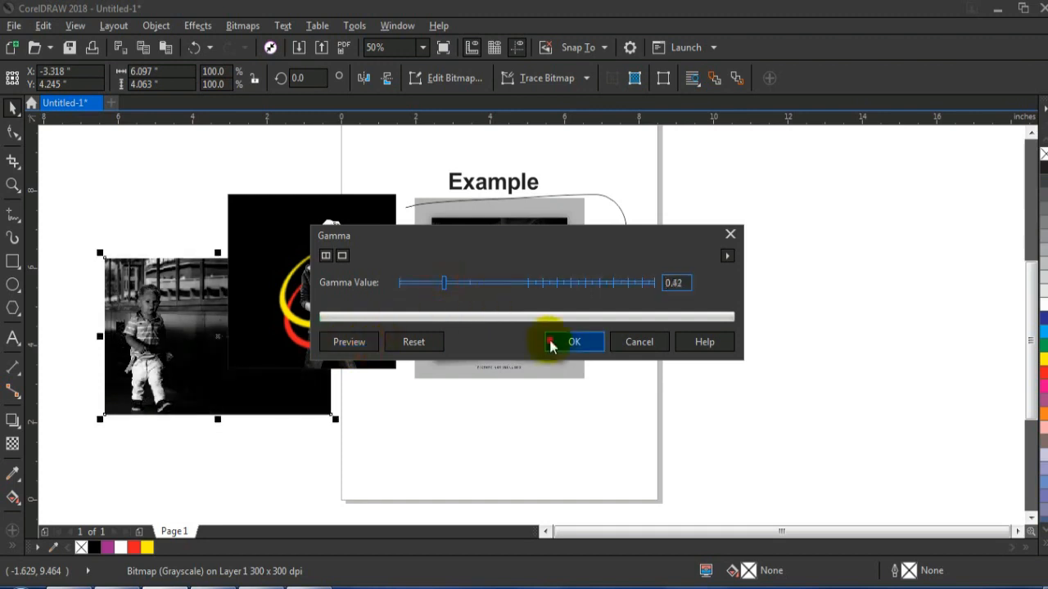
pyautogui.click(554, 343)
# Place the toddler photo behind the black square, enlarged to about 7.53 × 5.02 in, and give it a uniform transparency of 50
pyautogui.moveTo(189, 357); pyautogui.dragTo(294, 317)
pyautogui.moveTo(440, 213); pyautogui.dragTo(493, 175)
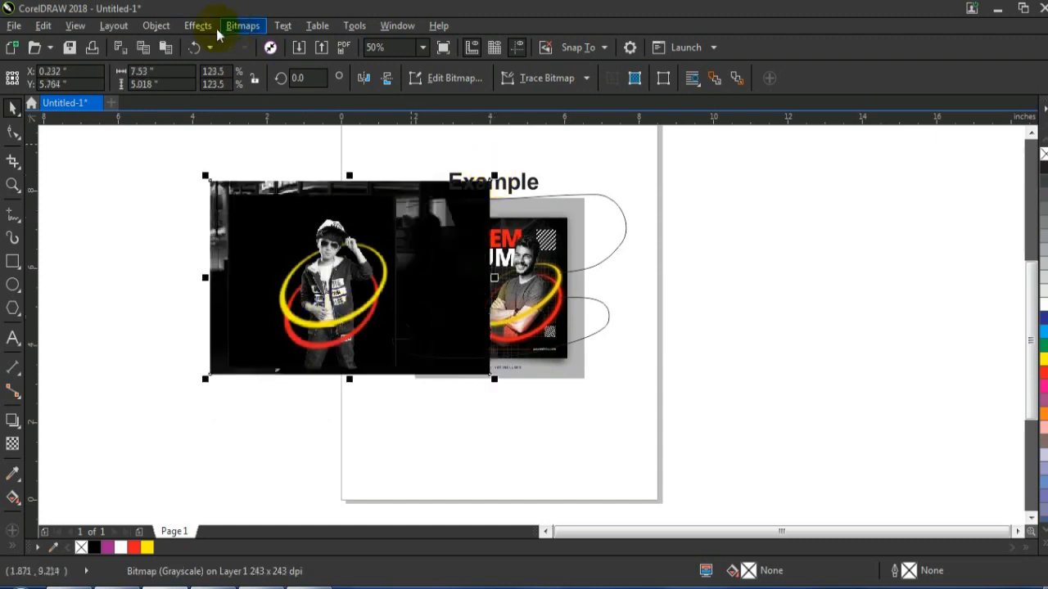
pyautogui.click(13, 444)
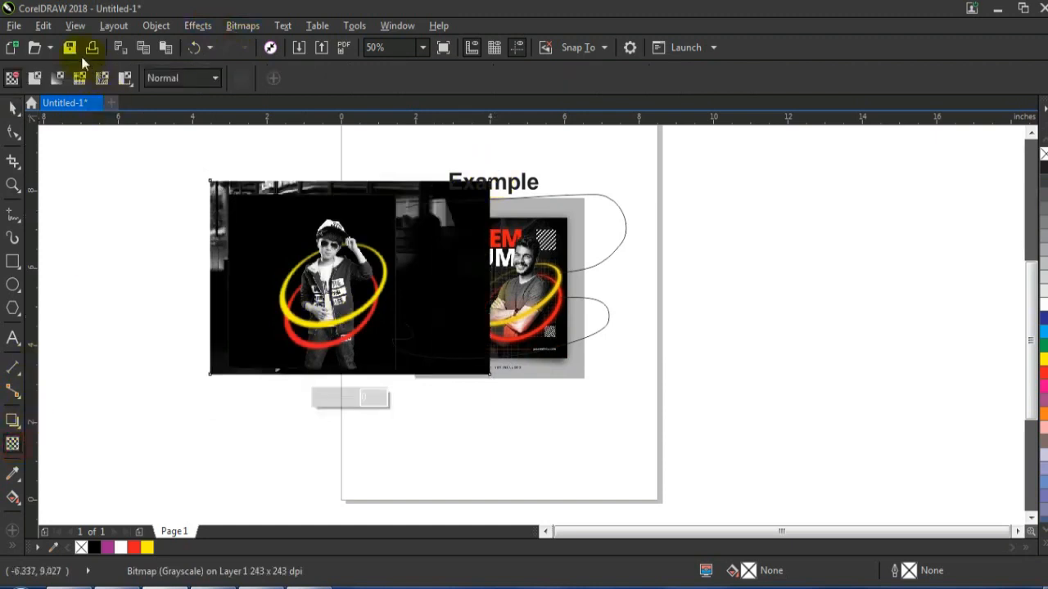
pyautogui.click(34, 78)
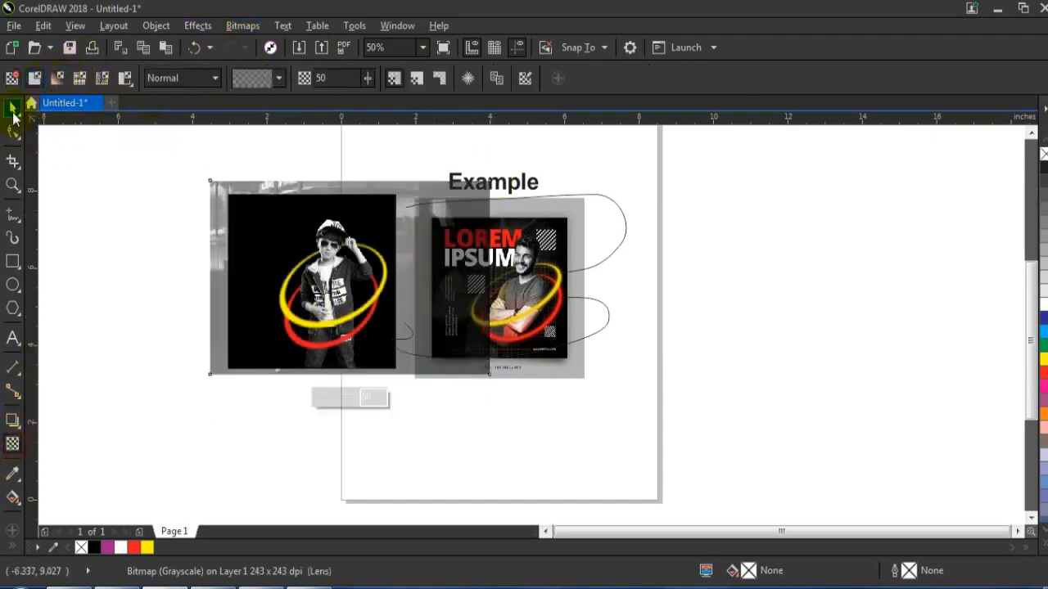
pyautogui.click(13, 109)
# PowerClip the transparent toddler photo inside the black square
pyautogui.rightClick(211, 180)
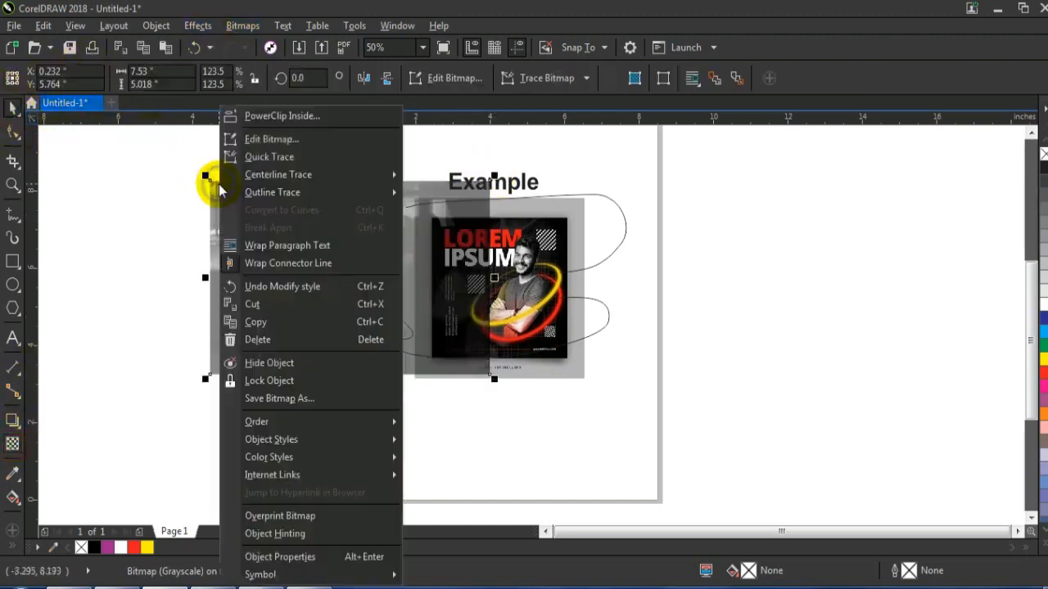
pyautogui.click(237, 112)
pyautogui.click(241, 210)
# PowerClip both rings and both cut-out copies inside the black square and compare the result with the example poster
pyautogui.moveTo(249, 170); pyautogui.dragTo(393, 421)
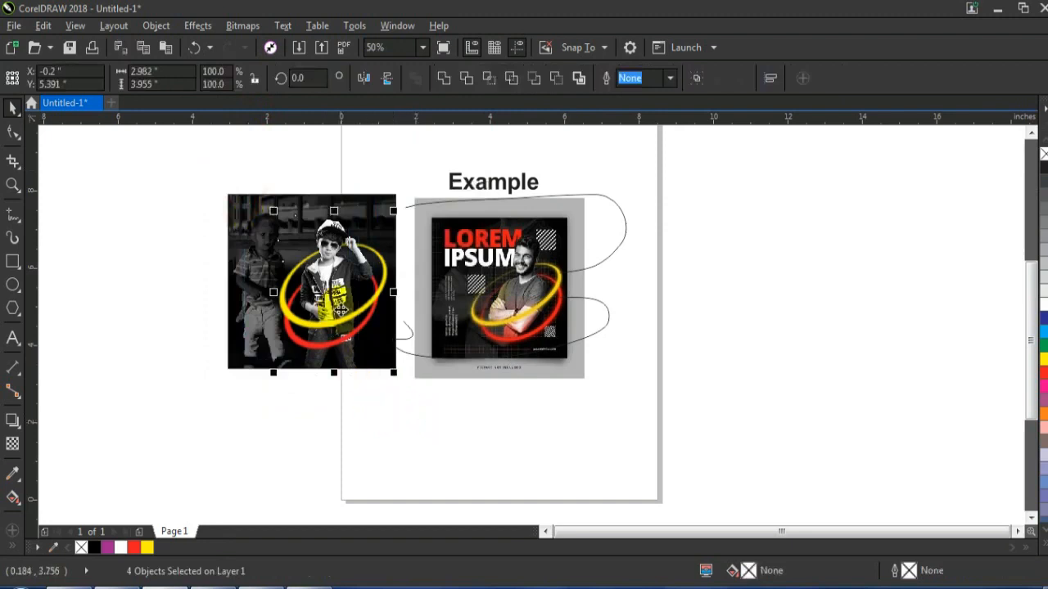
pyautogui.rightClick(342, 308)
pyautogui.click(374, 152)
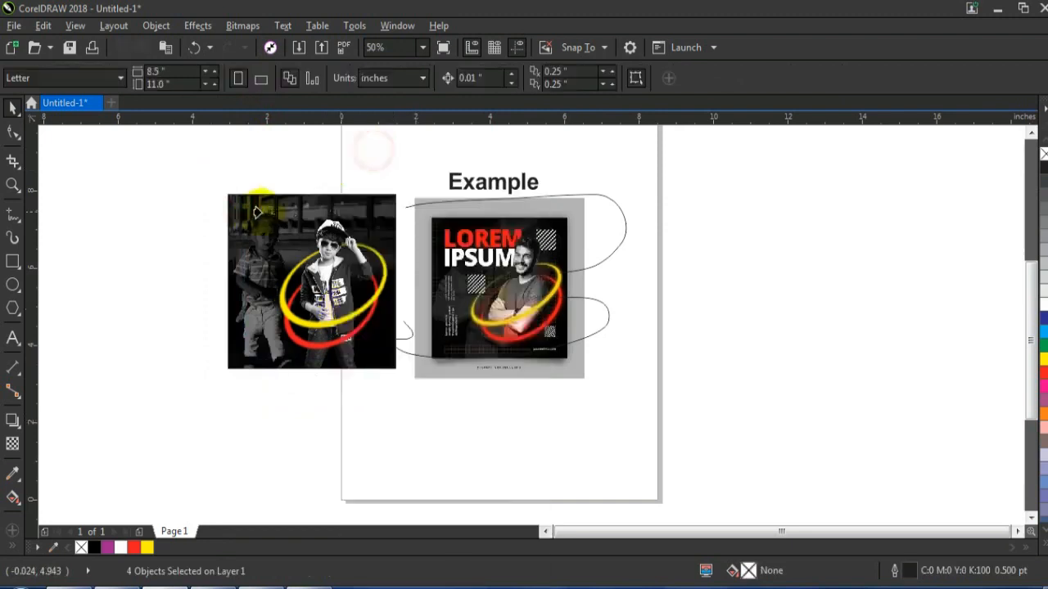
pyautogui.click(259, 210)
pyautogui.click(176, 219)
pyautogui.click(10, 189)
pyautogui.moveTo(213, 192); pyautogui.dragTo(584, 379)
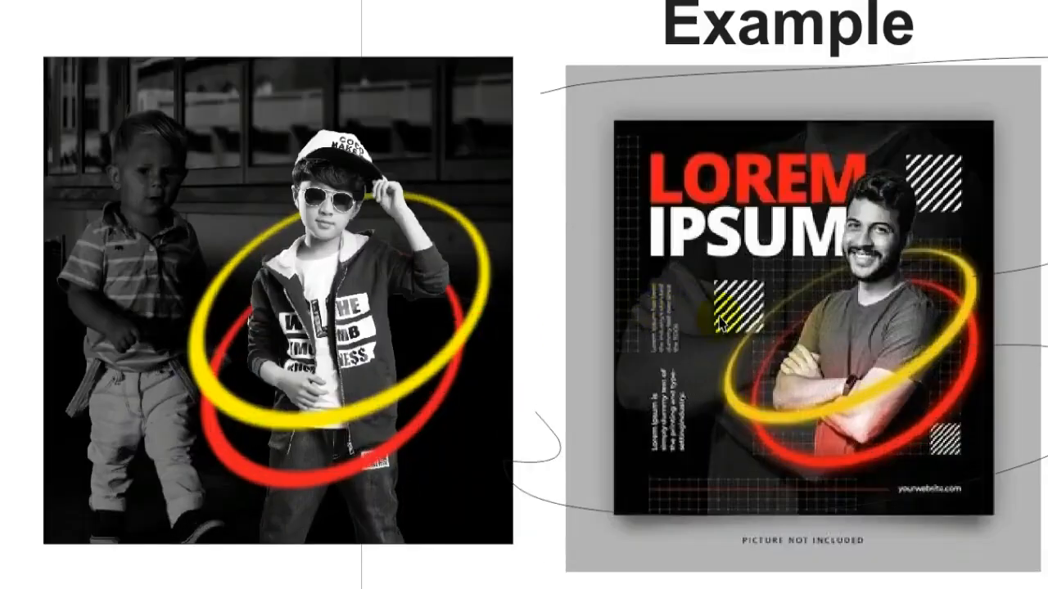